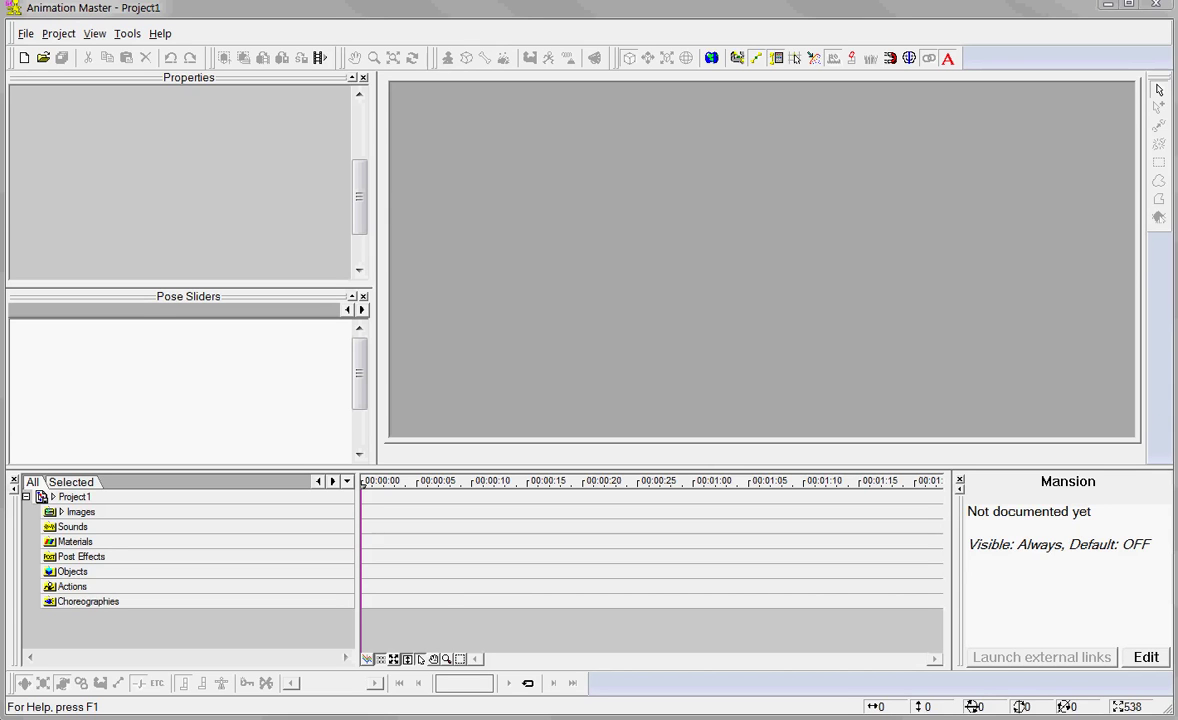
- Import the Cupid Full Set.mdl model into the project's Objects
right_click(72, 572)
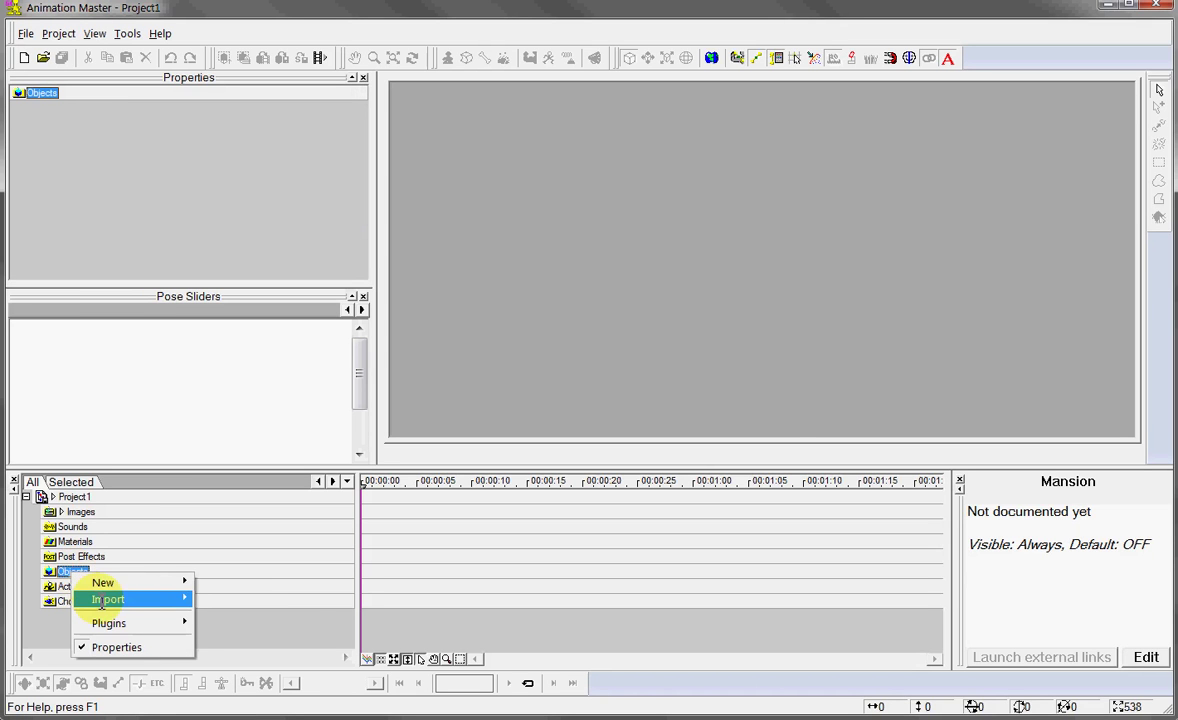
mouse_move(108, 599)
left_click(229, 600)
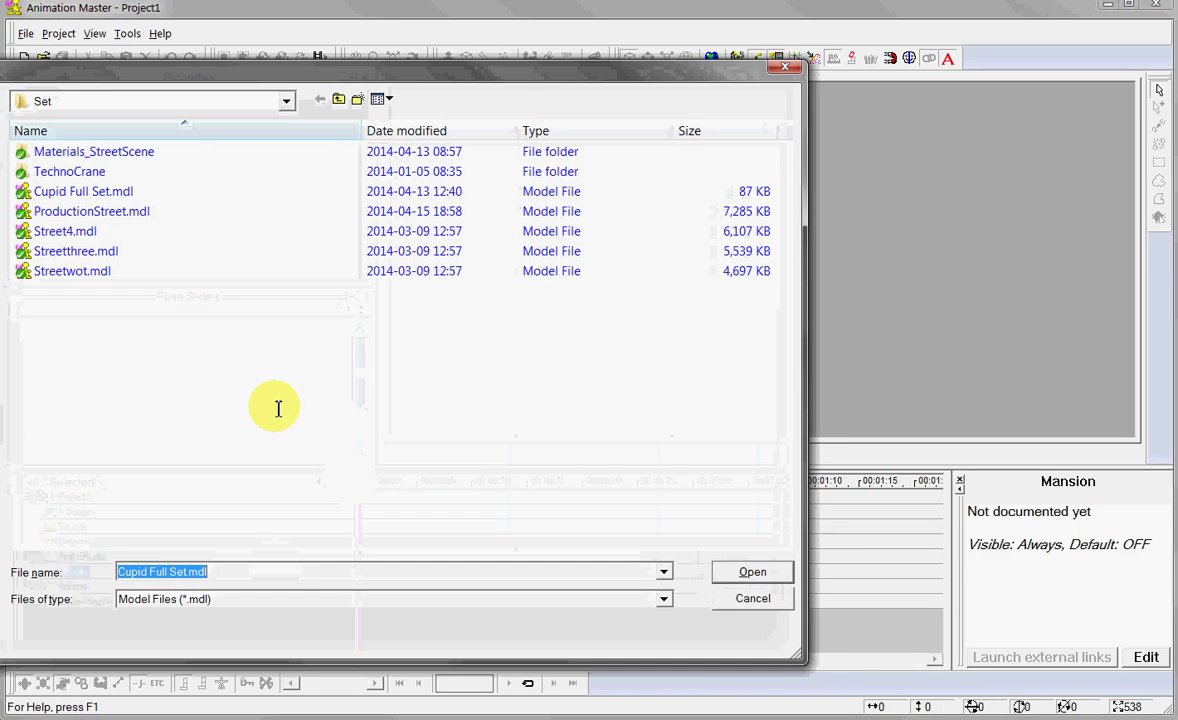
left_click(82, 191)
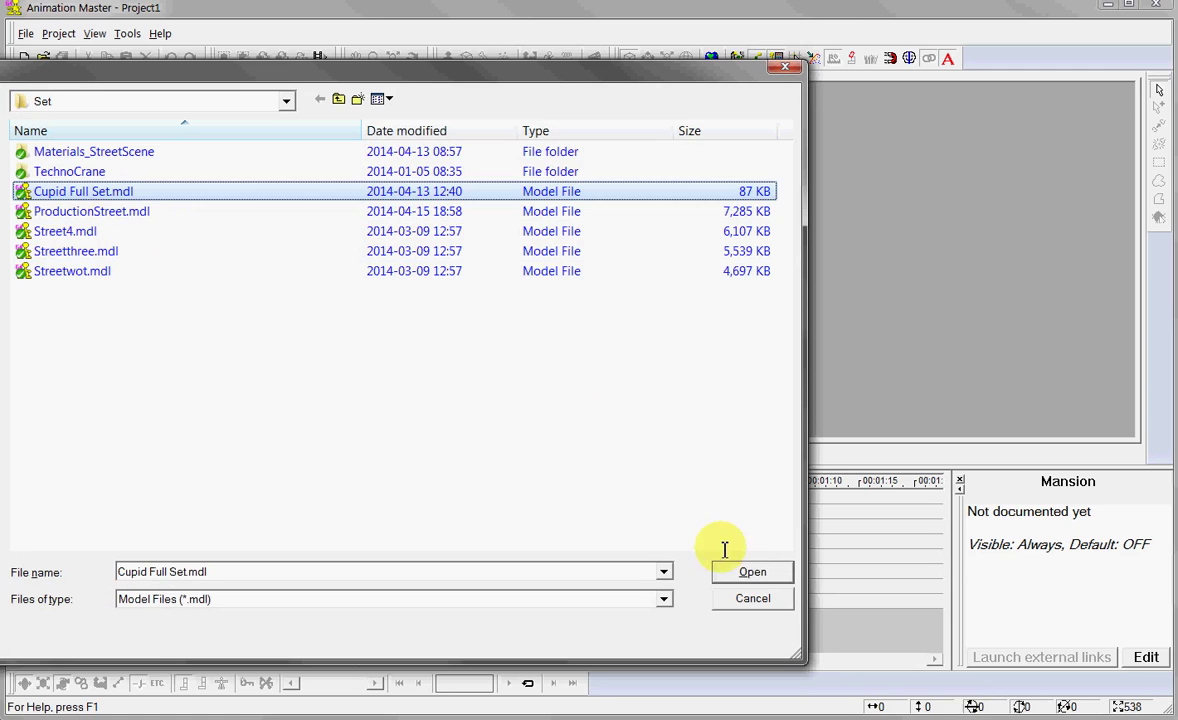
left_click(750, 572)
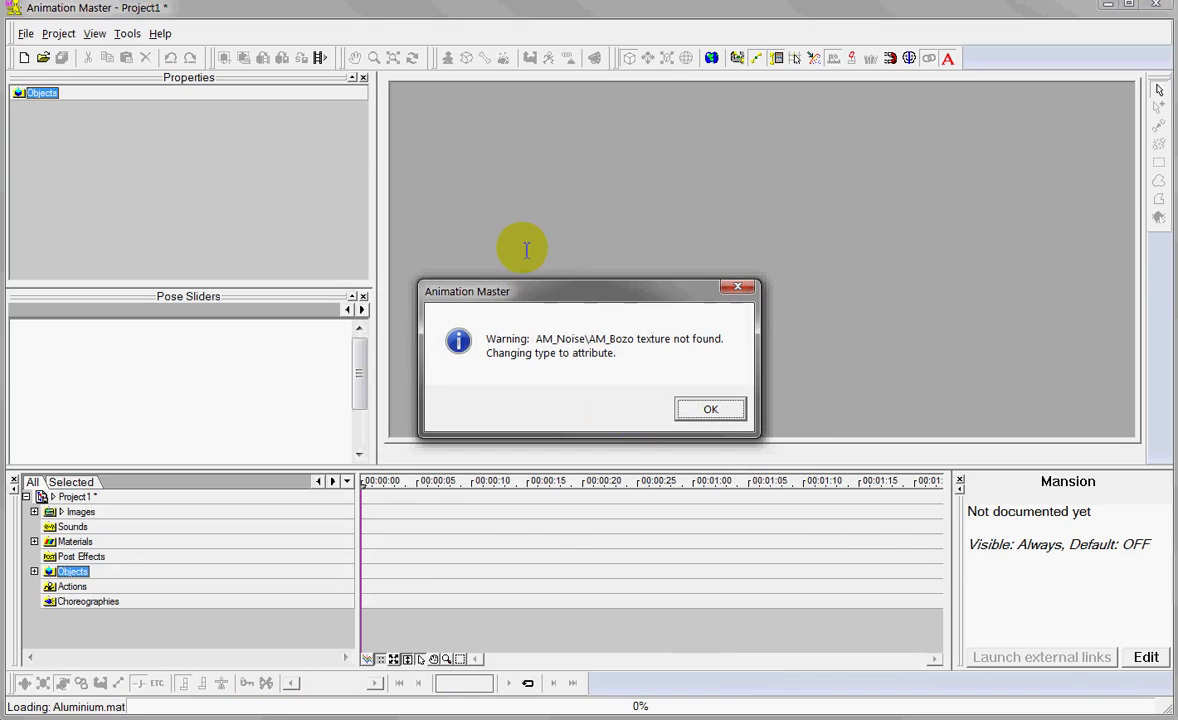
- Dismiss the AM_Bozo and AM_Fresnel texture warnings and skip the missing file
left_click(710, 409)
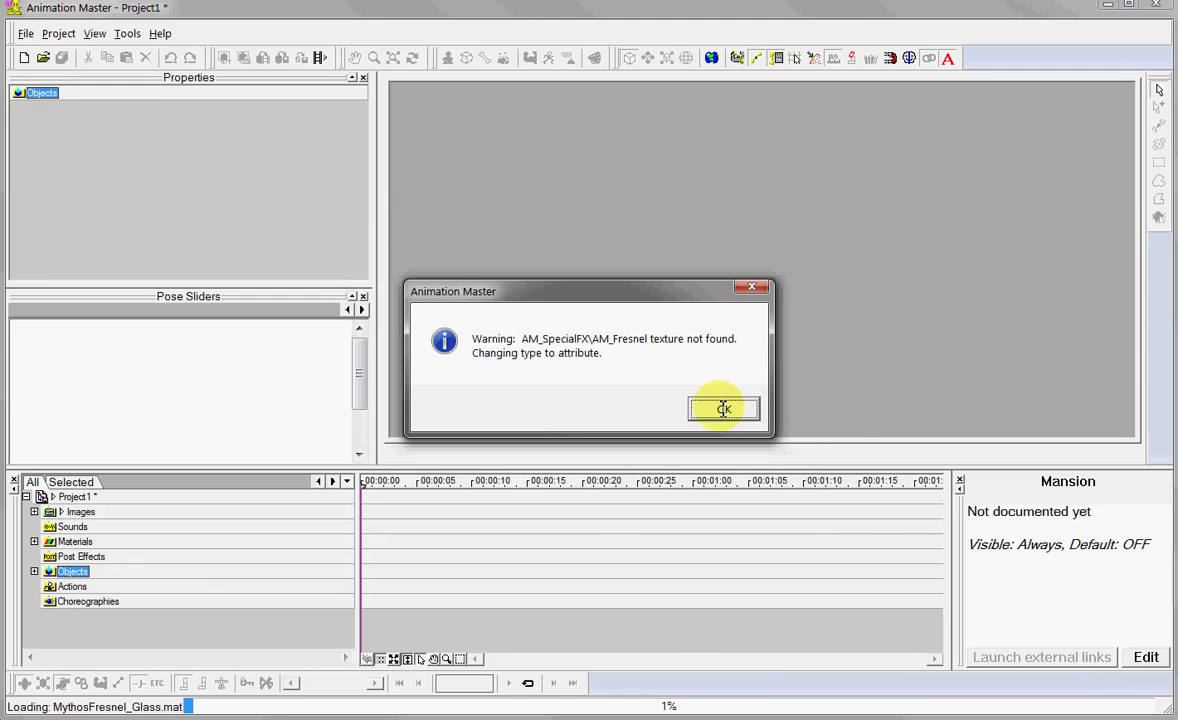
left_click(720, 409)
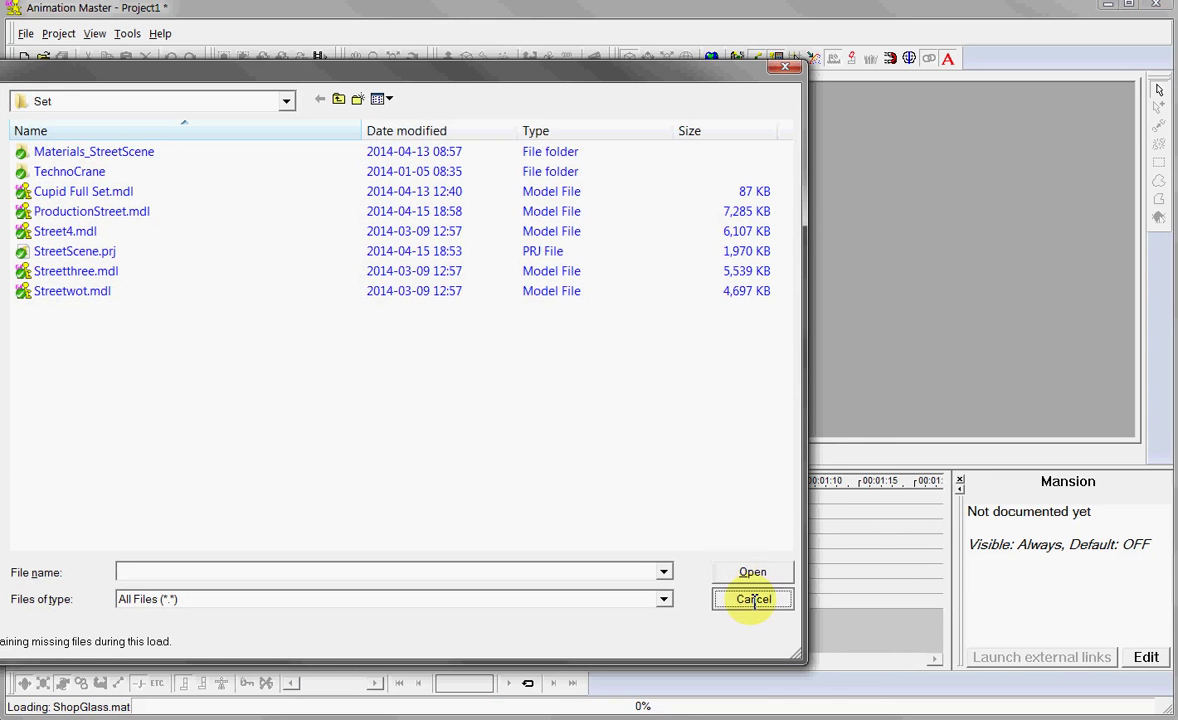
left_click(753, 599)
left_click(727, 410)
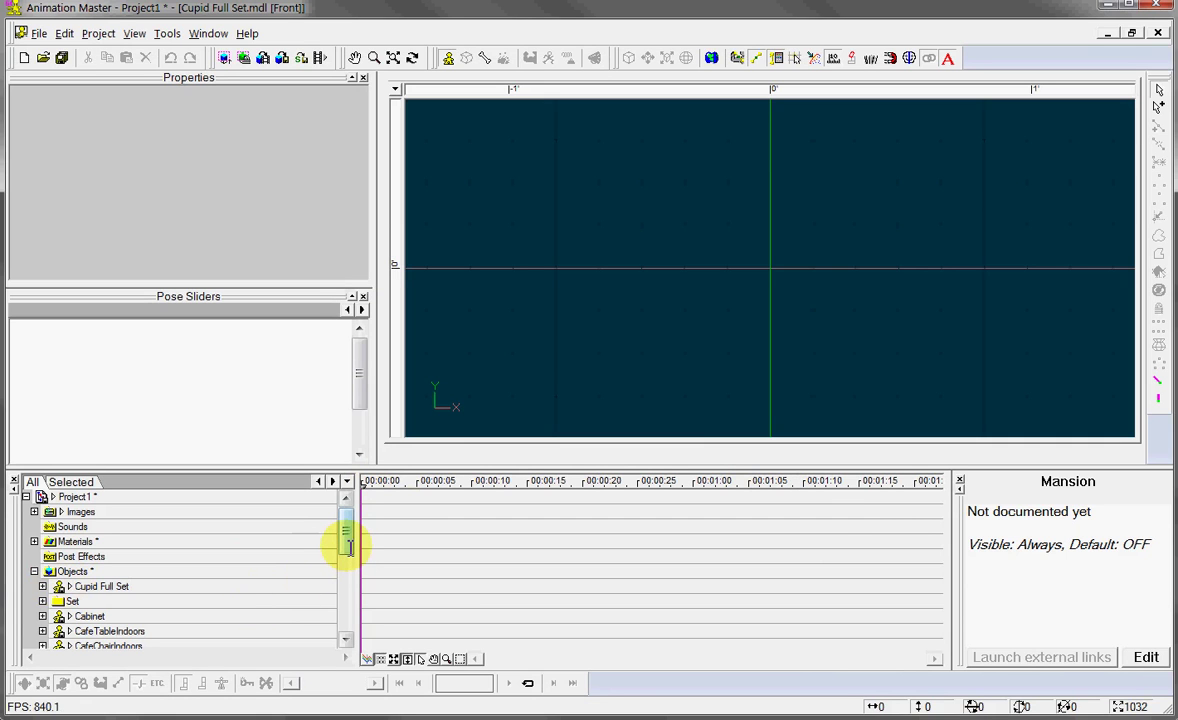
- Show Cupid Full Set's user properties: Mythos, Shop, Street, Mom And Pop, Mansion, Cafe
left_click(106, 584)
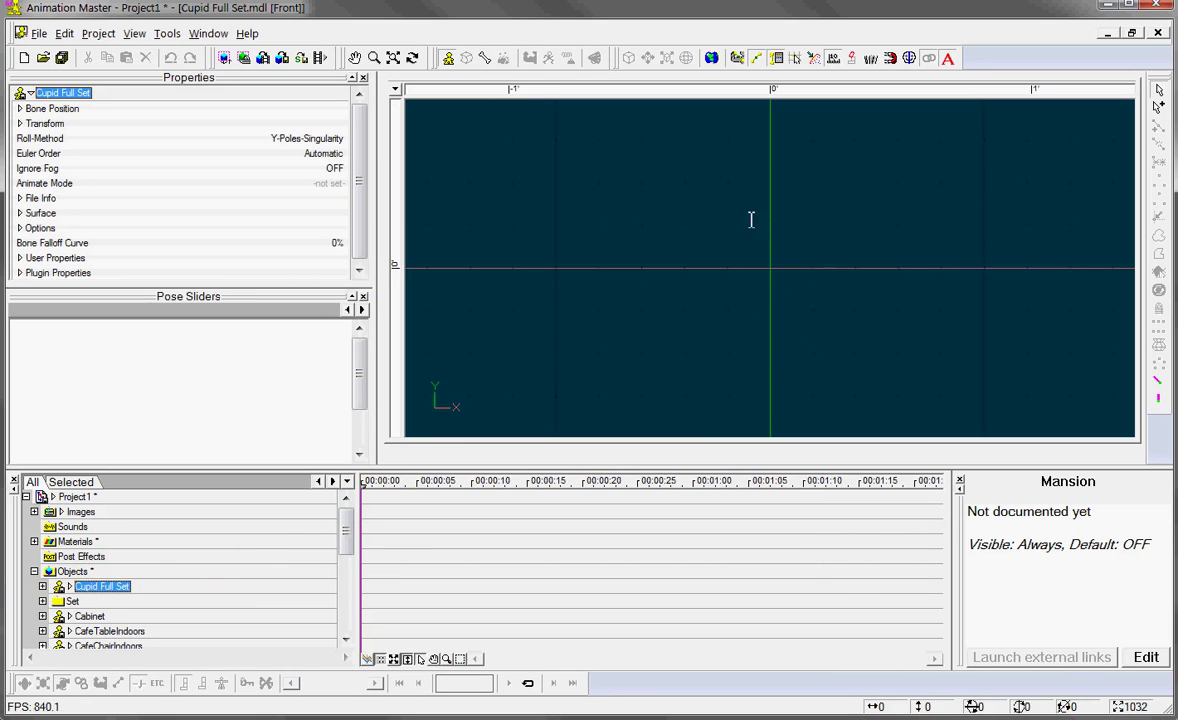
left_click(448, 56)
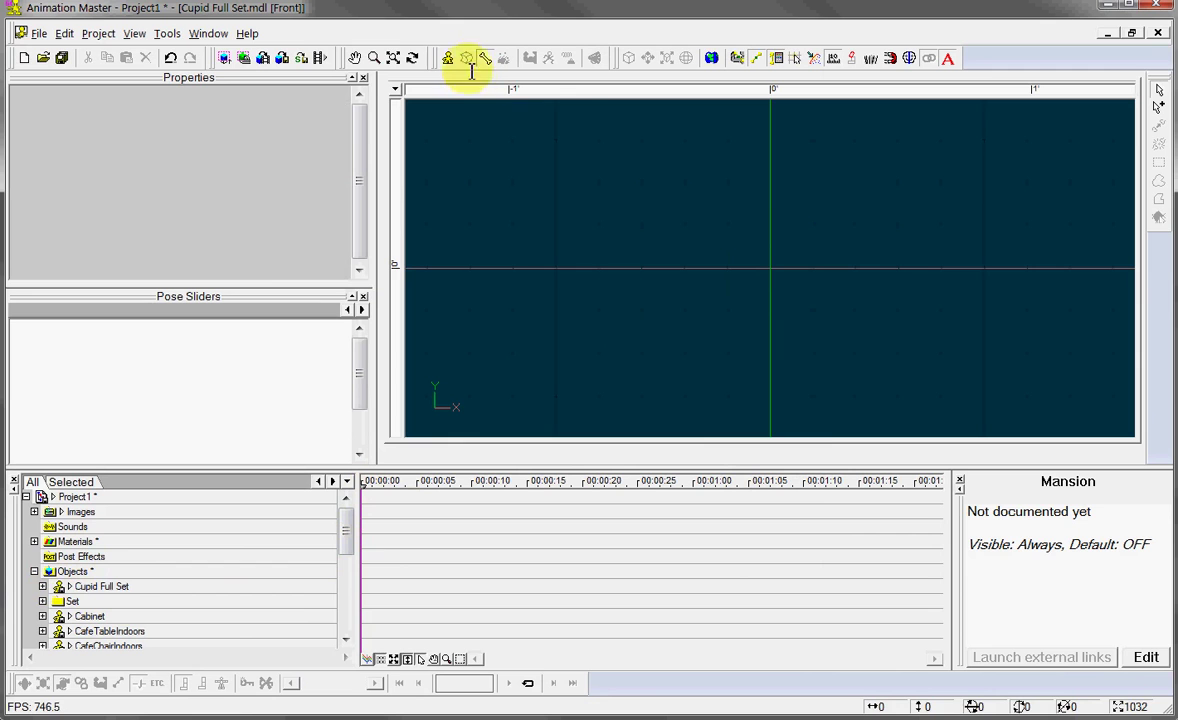
left_click(122, 588)
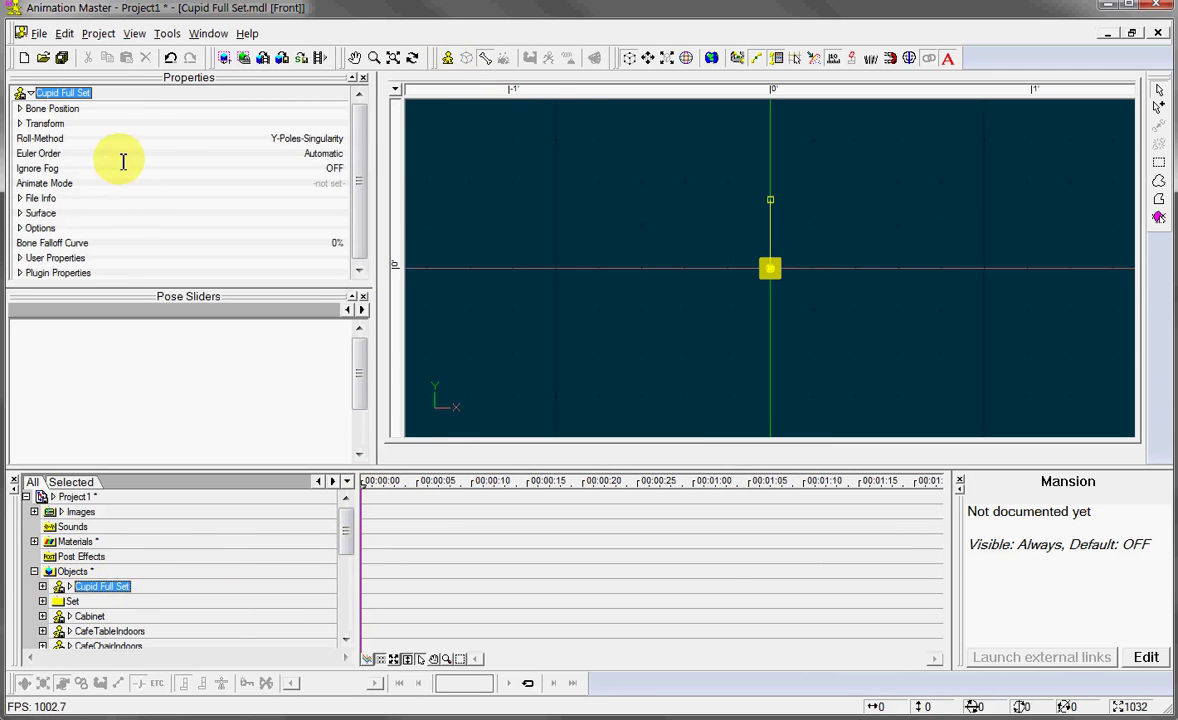
left_click(19, 257)
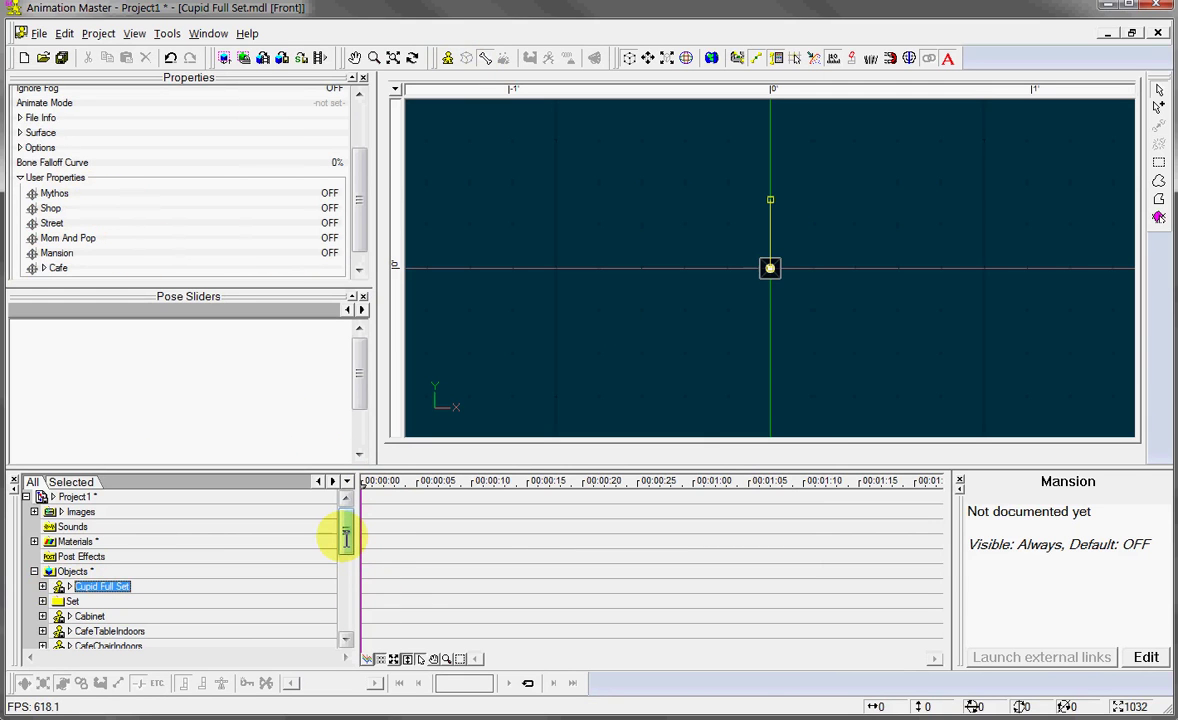
left_click_drag(345, 538, 343, 615)
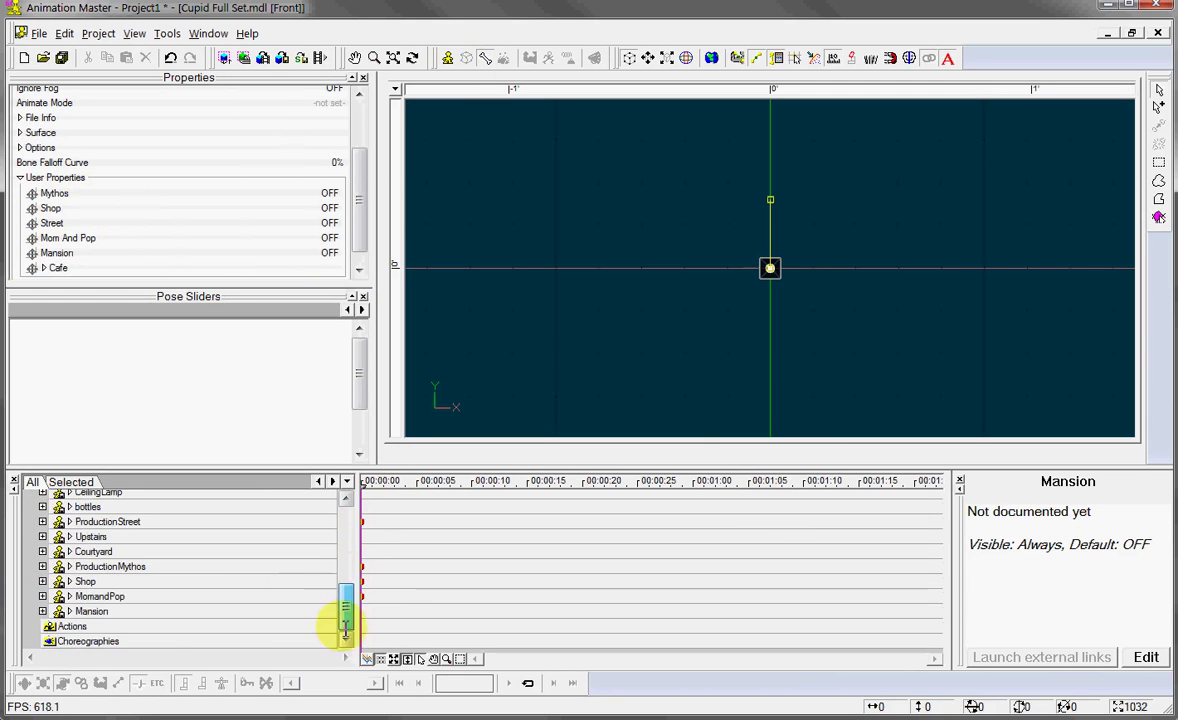
right_click(100, 643)
mouse_move(134, 654)
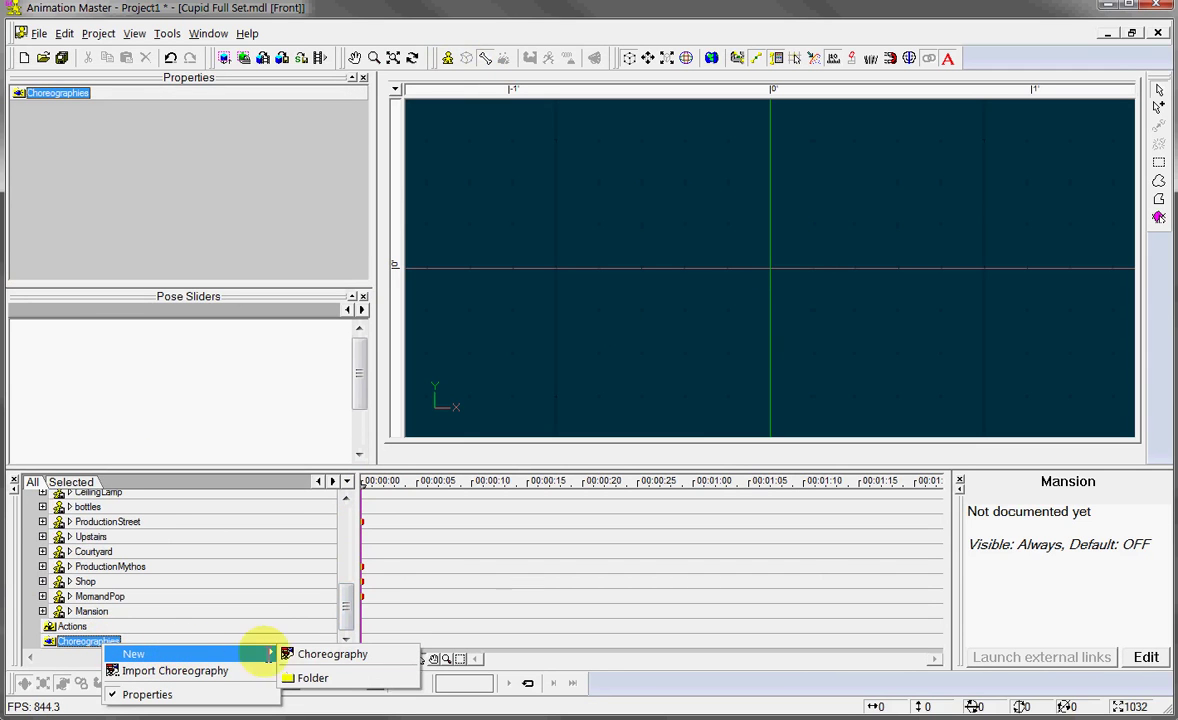
- Create Choreography1 and delete its Spot, Fill, Key and Ground shortcuts, keeping only Camera1
left_click(303, 655)
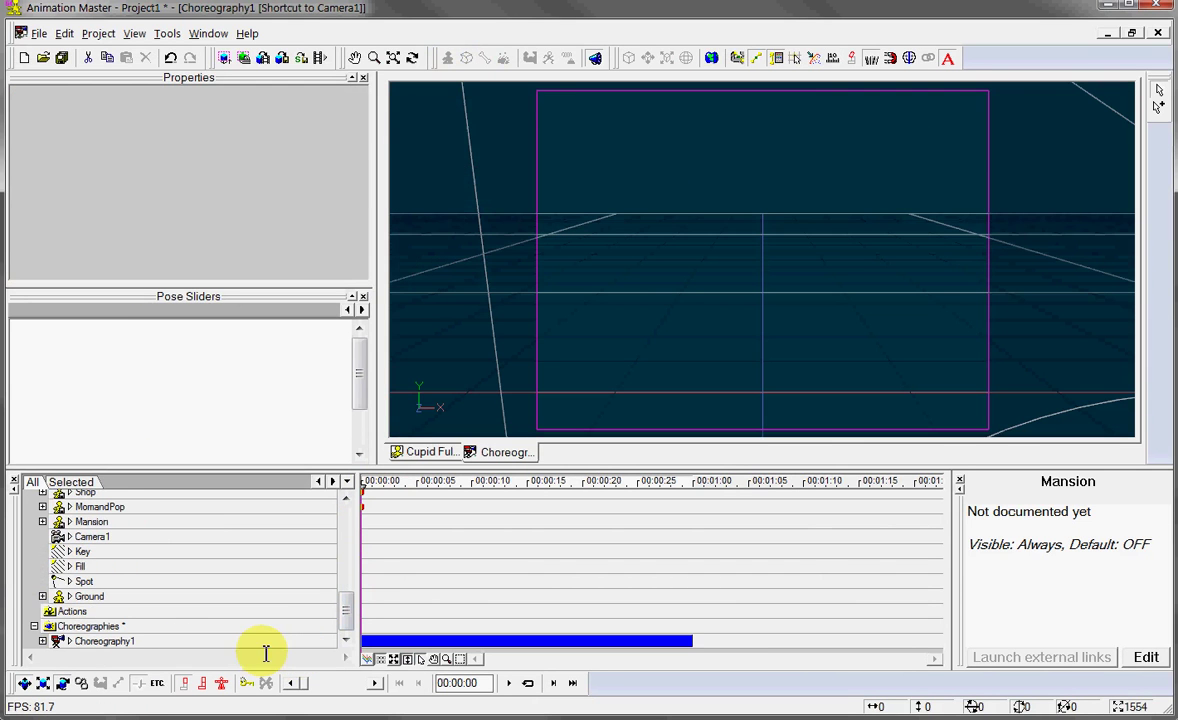
left_click(42, 641)
left_click(85, 598)
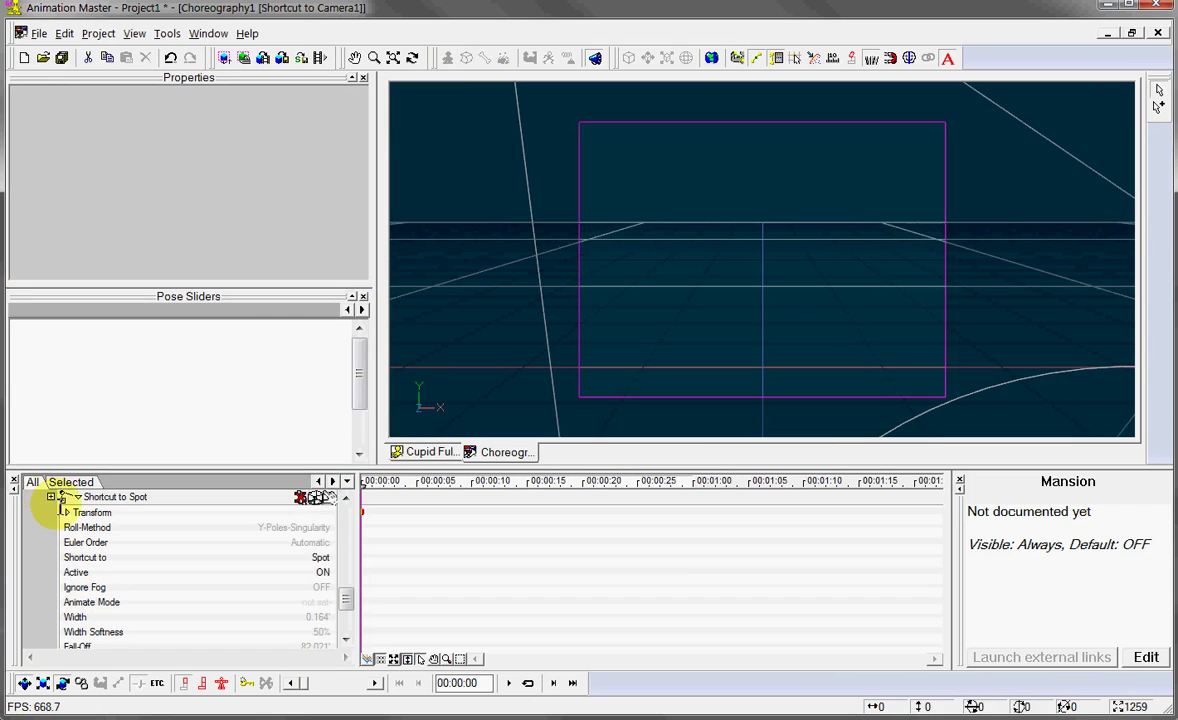
left_click(51, 497)
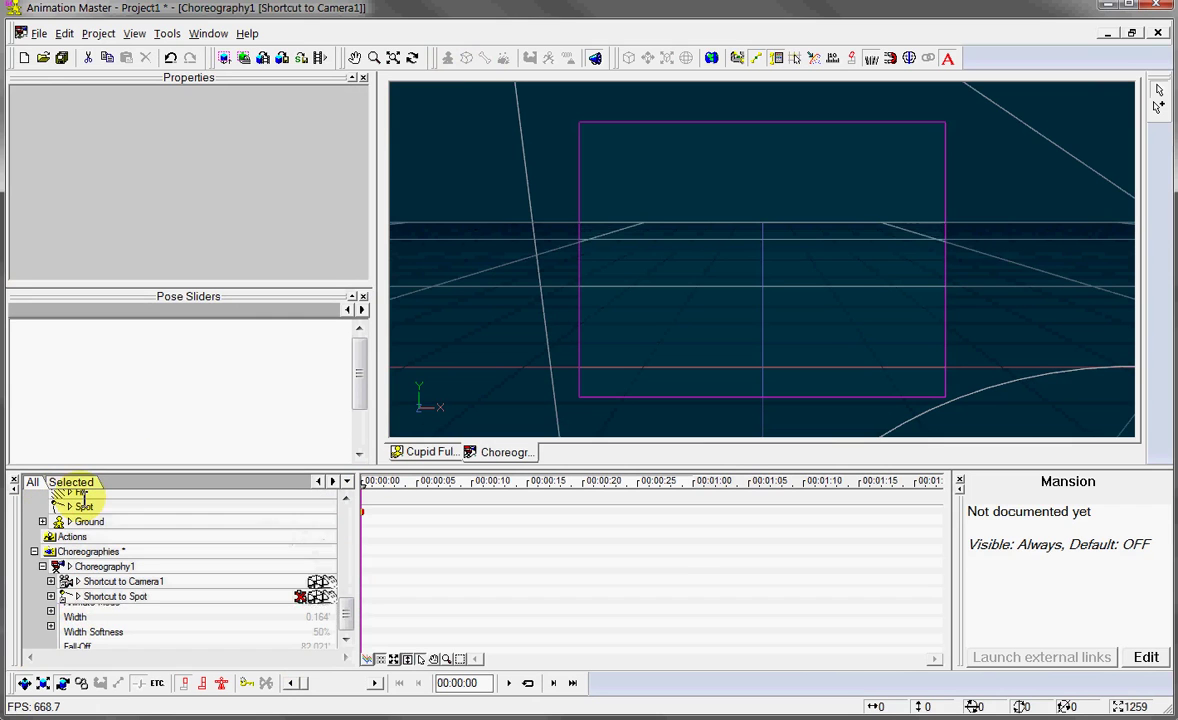
left_click(116, 597)
left_click(120, 641, "shift")
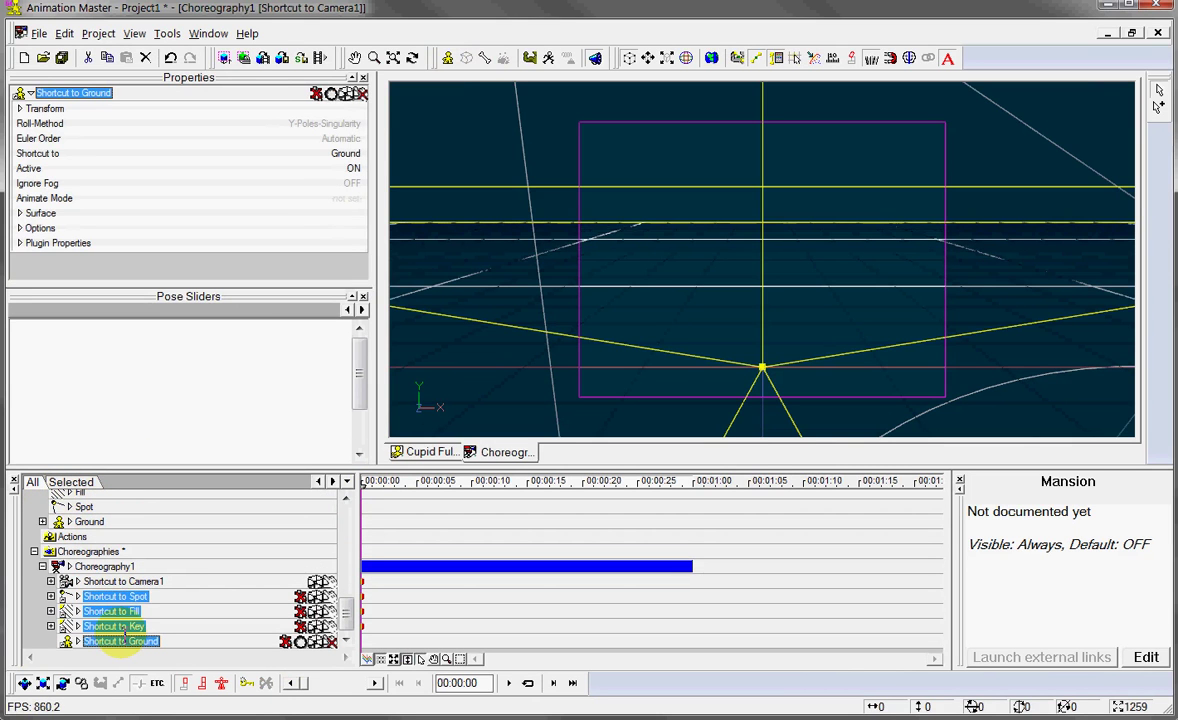
key("Delete")
key("Return")
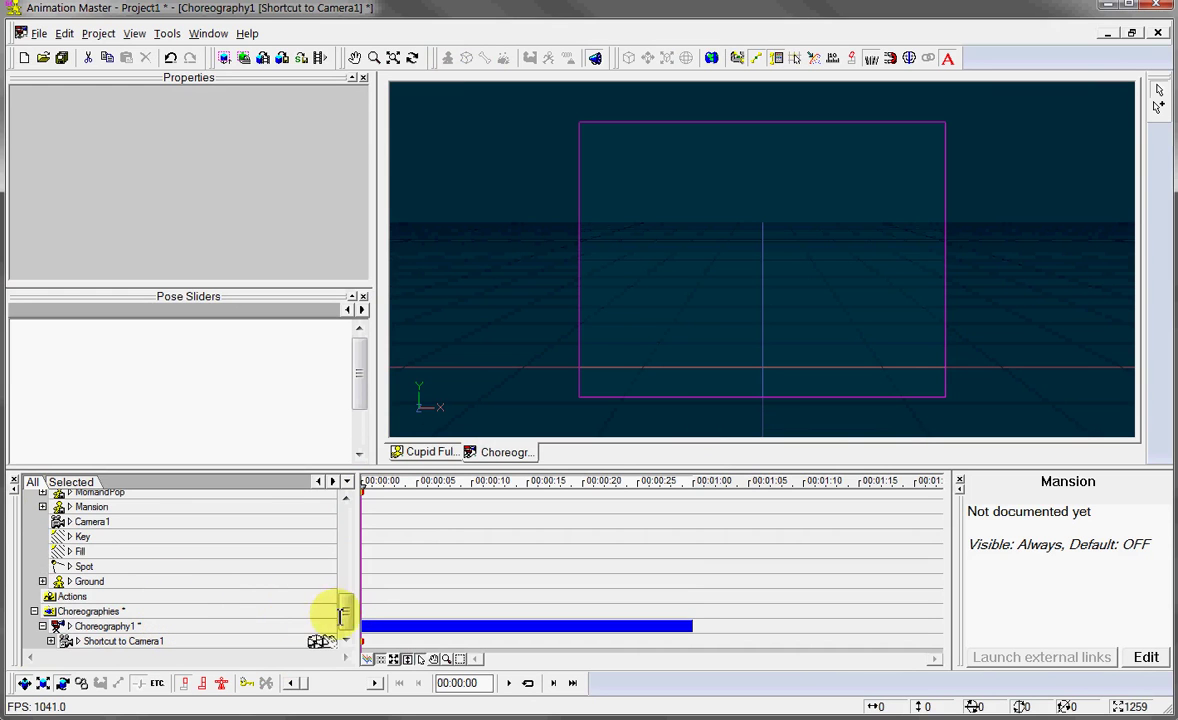
- Drag the Cupid Full Set model into Choreography1
left_click_drag(342, 611, 344, 541)
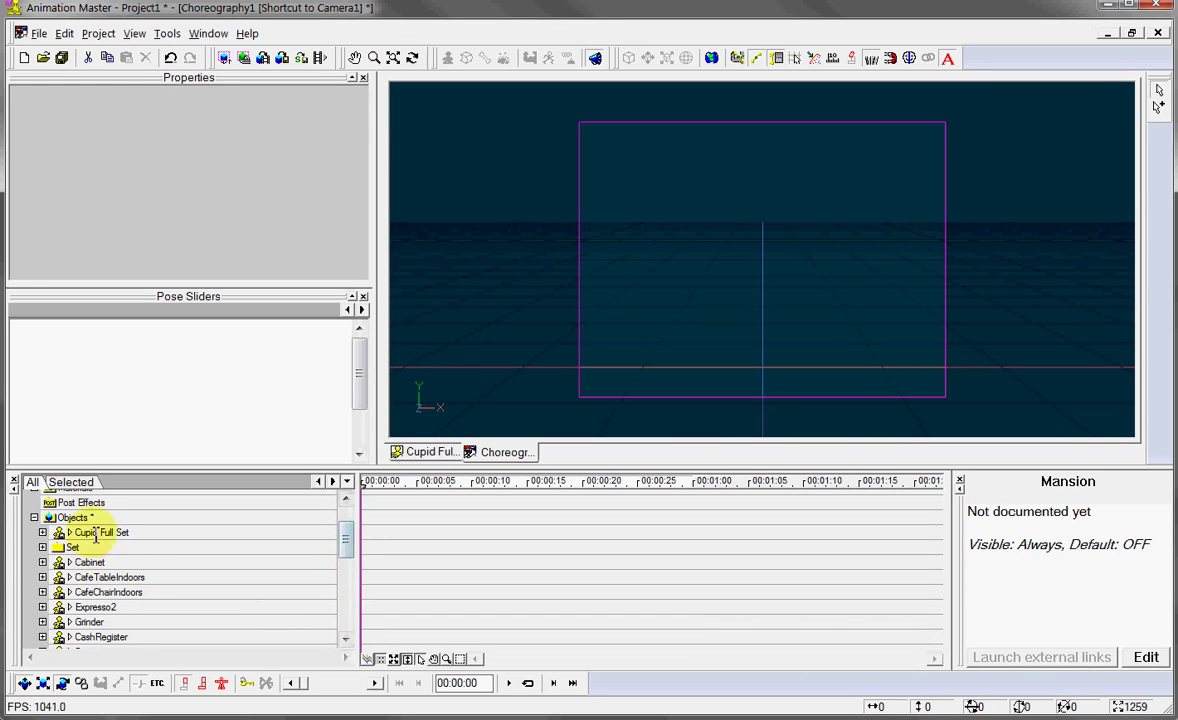
left_click(90, 532)
left_click_drag(90, 532, 127, 668)
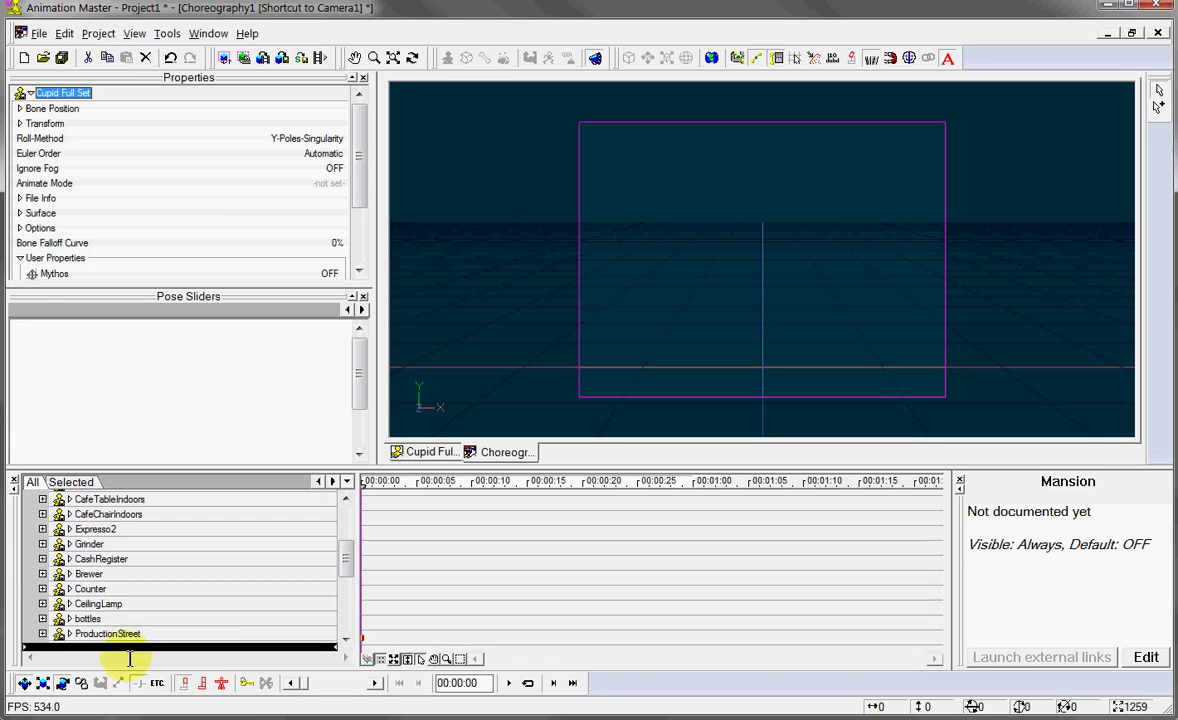
mouse_move(127, 668)
left_mouse_down()
mouse_move(135, 654)
mouse_move(122, 660)
mouse_move(122, 645)
left_mouse_up()
left_click(113, 625)
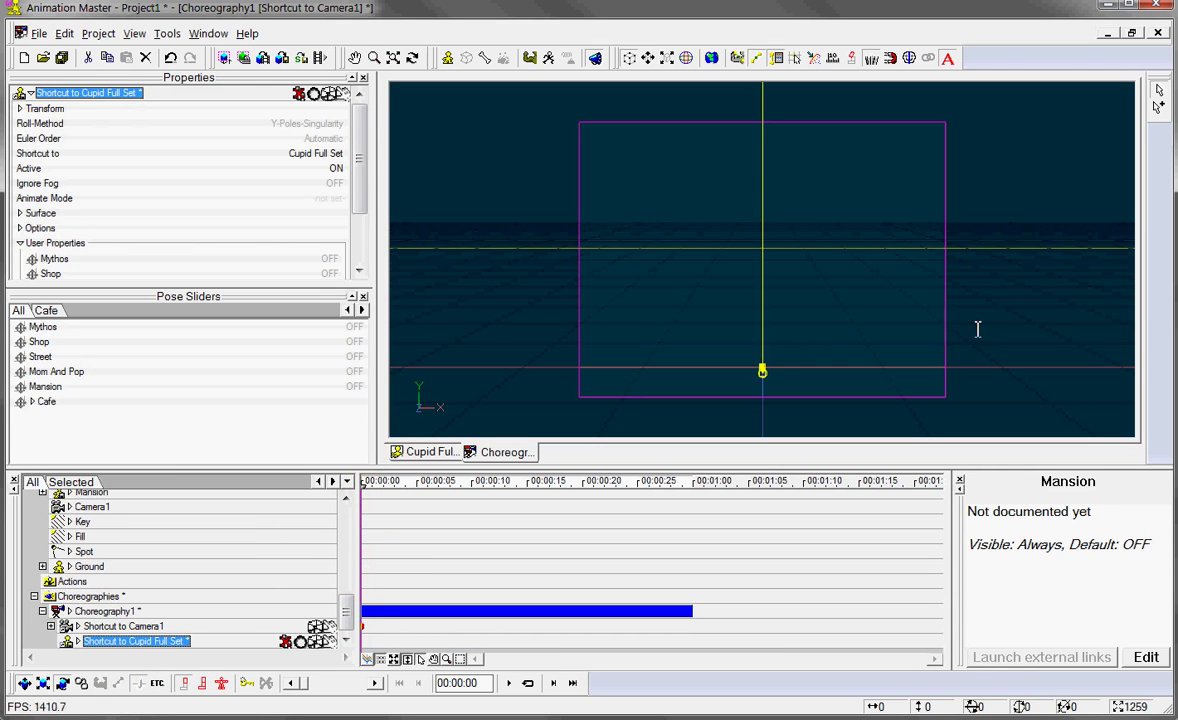
- Zoom out, then switch from the Top view to the Birds Eye view
key("z")
left_click_drag(1027, 329, 716, 344)
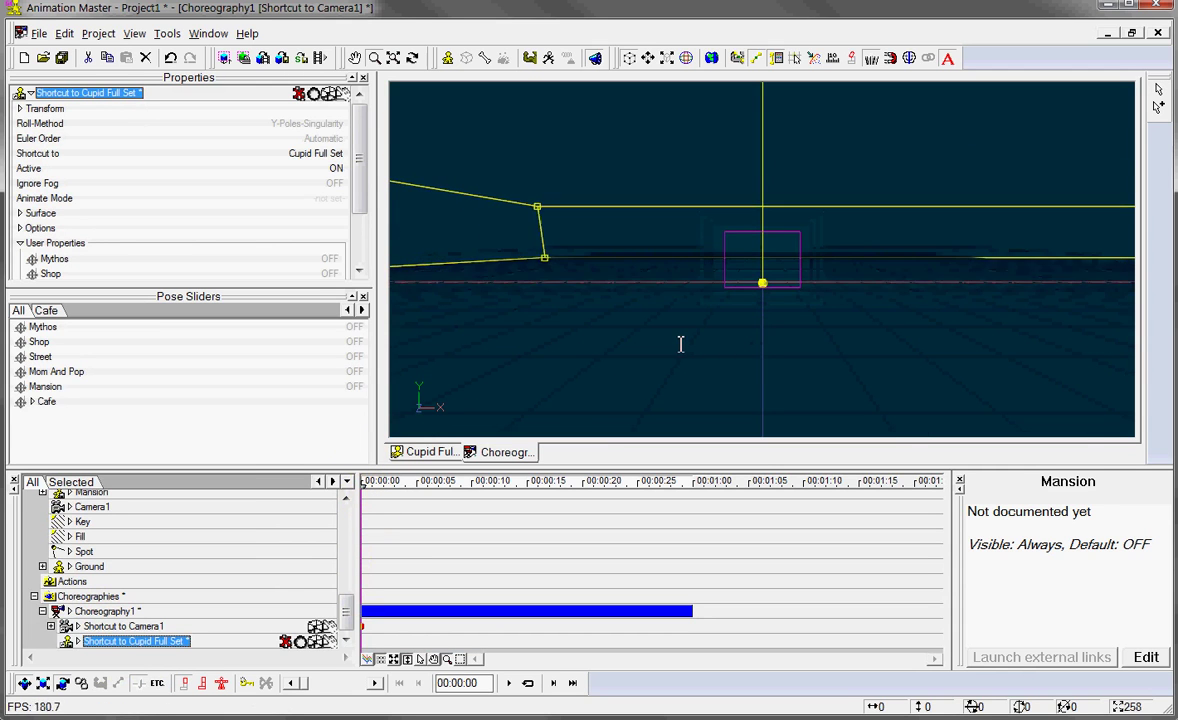
key("5")
key("8")
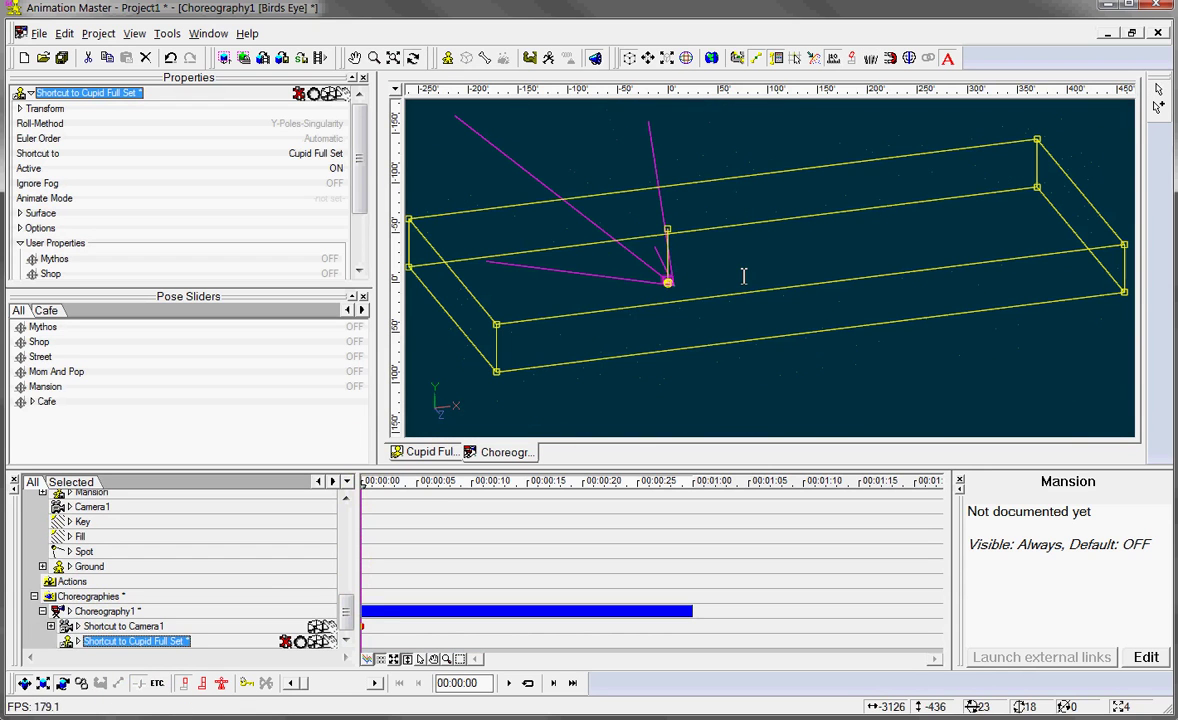
- Turn on the cafe Interior pose and zoom in on the cafe from a low side view
double_click(32, 401)
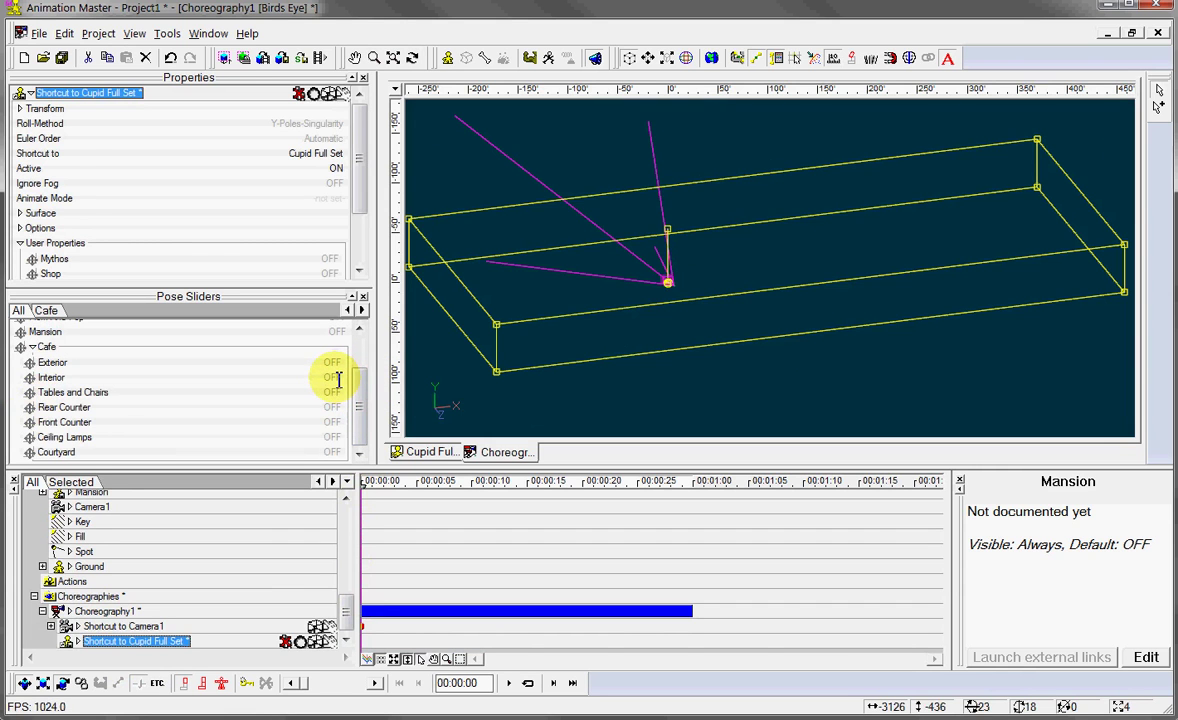
left_click(336, 377)
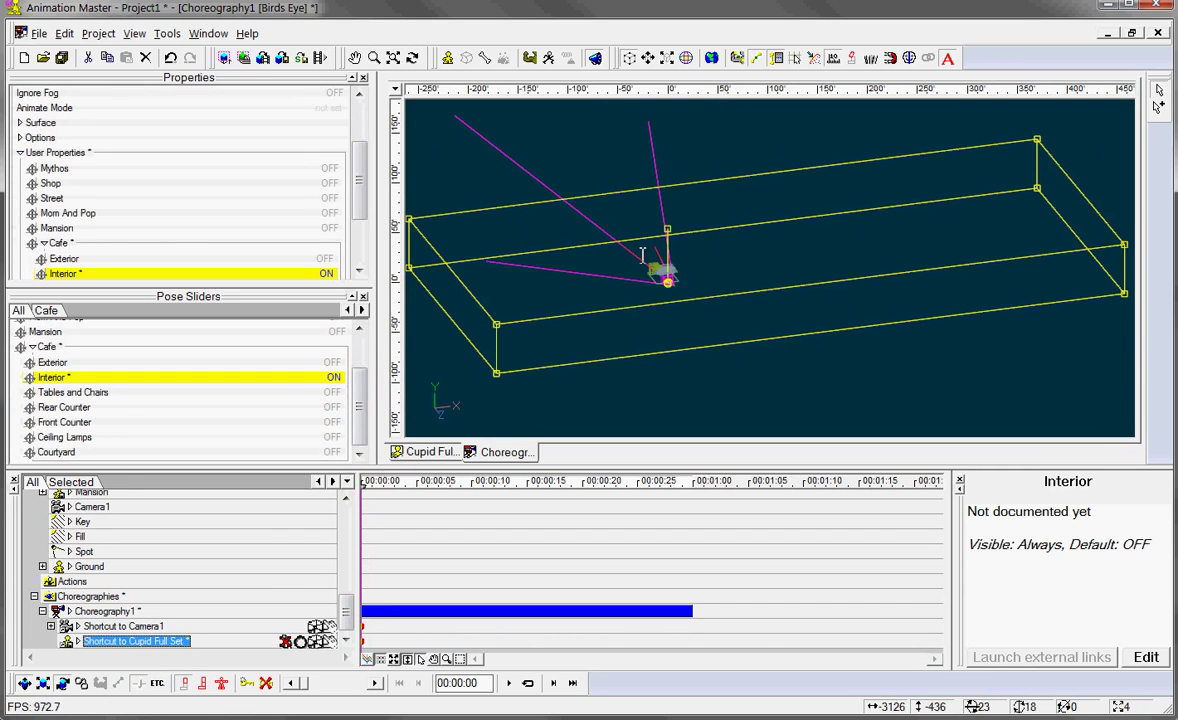
scroll(660, 270, "up", 5)
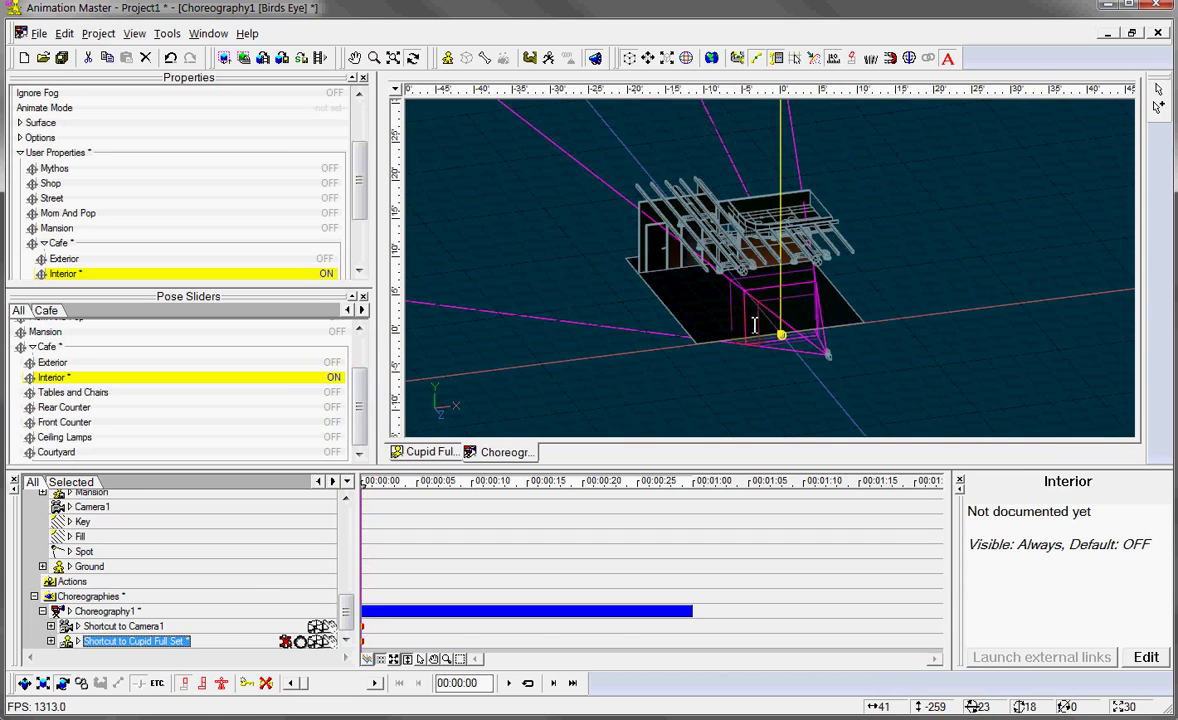
middle_click_drag(755, 325, 749, 312)
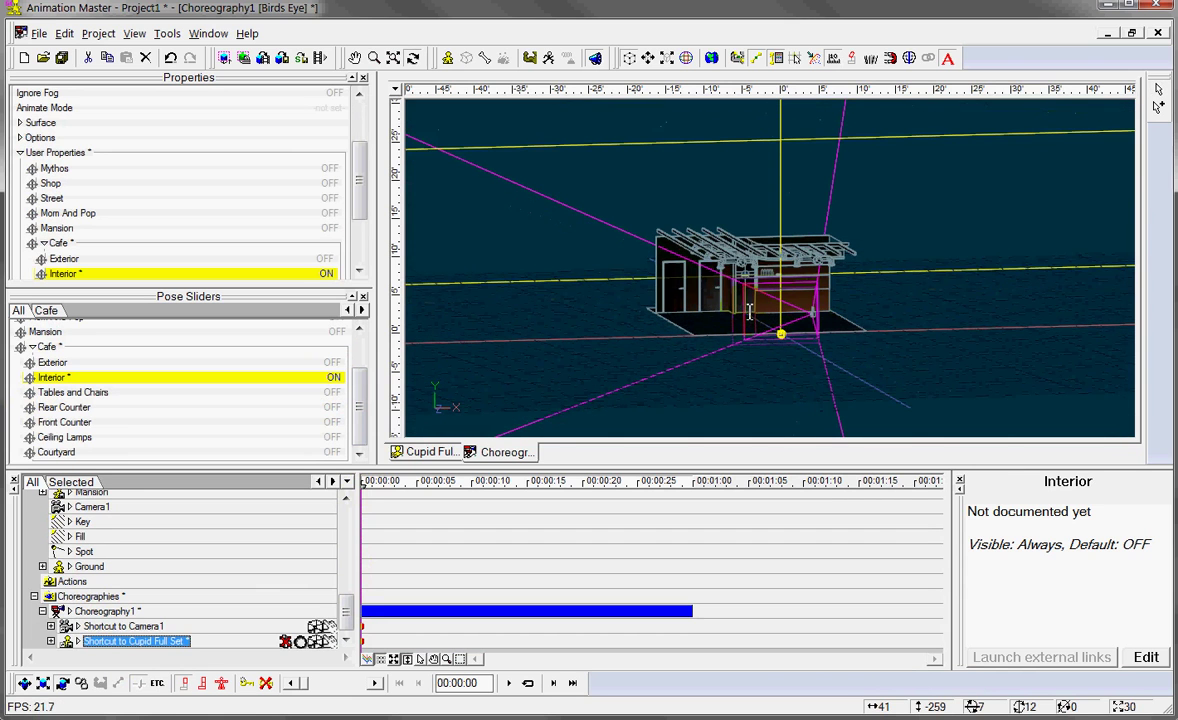
key("z")
left_click_drag(797, 342, 872, 349)
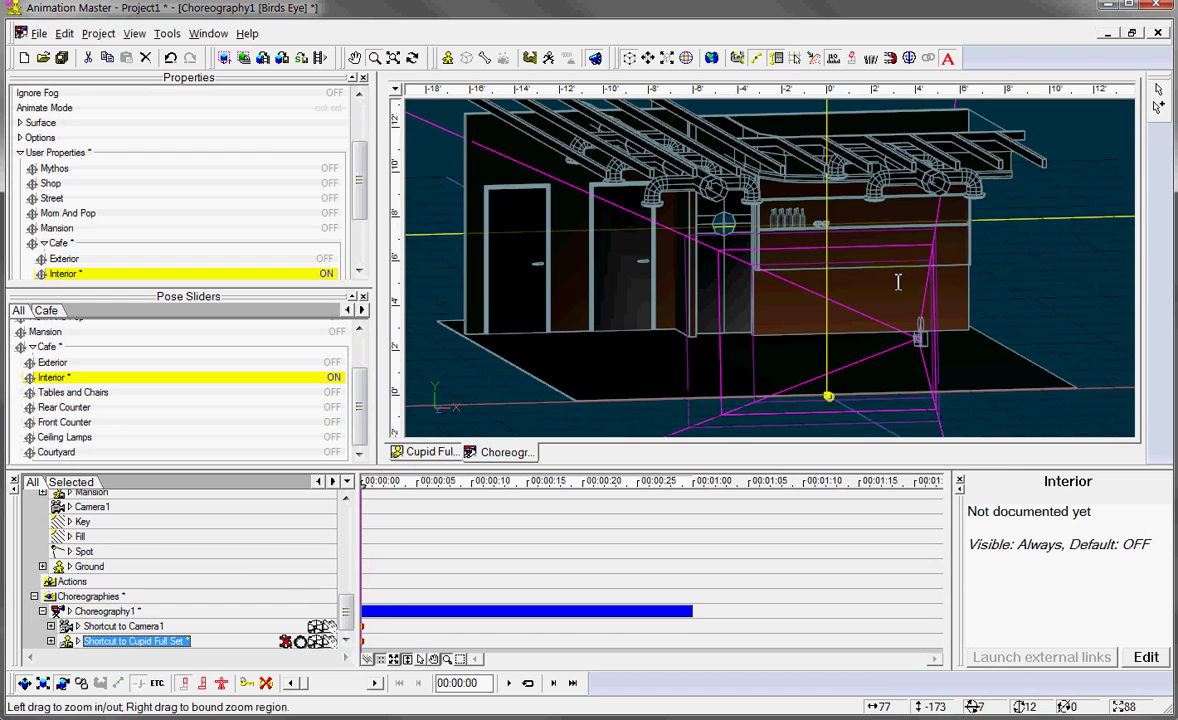
left_click_drag(898, 282, 781, 294)
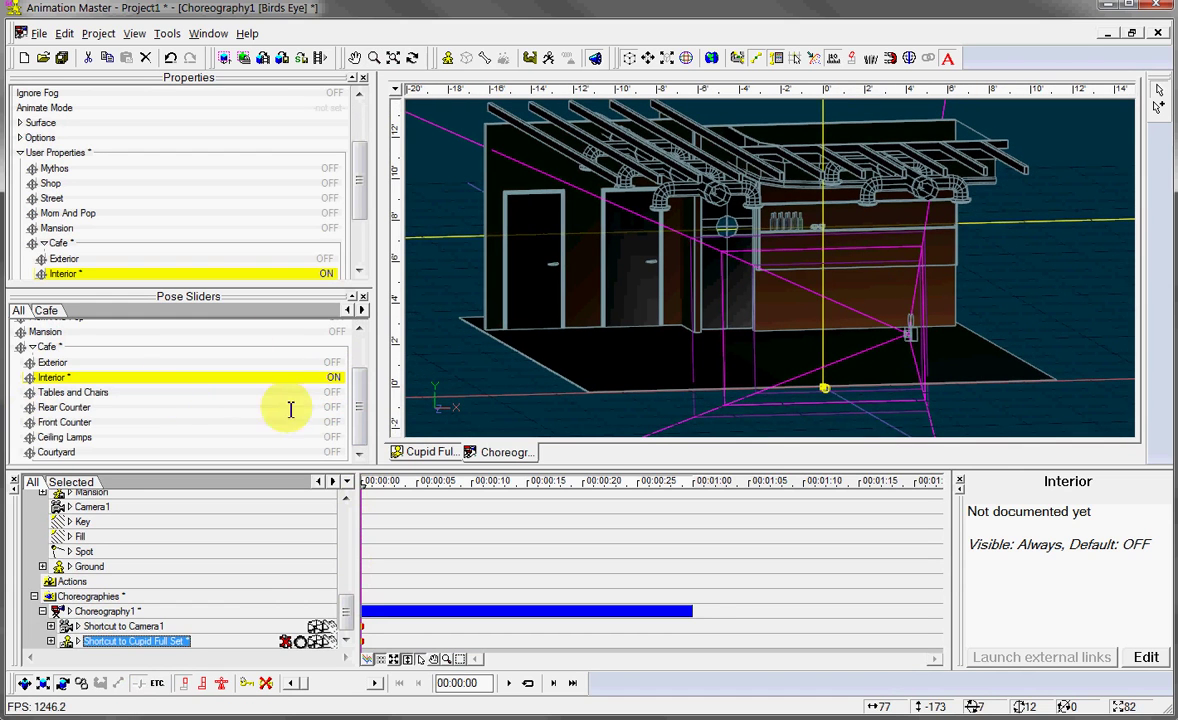
- Turn on the Rear Counter, Front Counter, Ceiling Lamps and Tables and Chairs poses
left_click(333, 408)
left_click(333, 423)
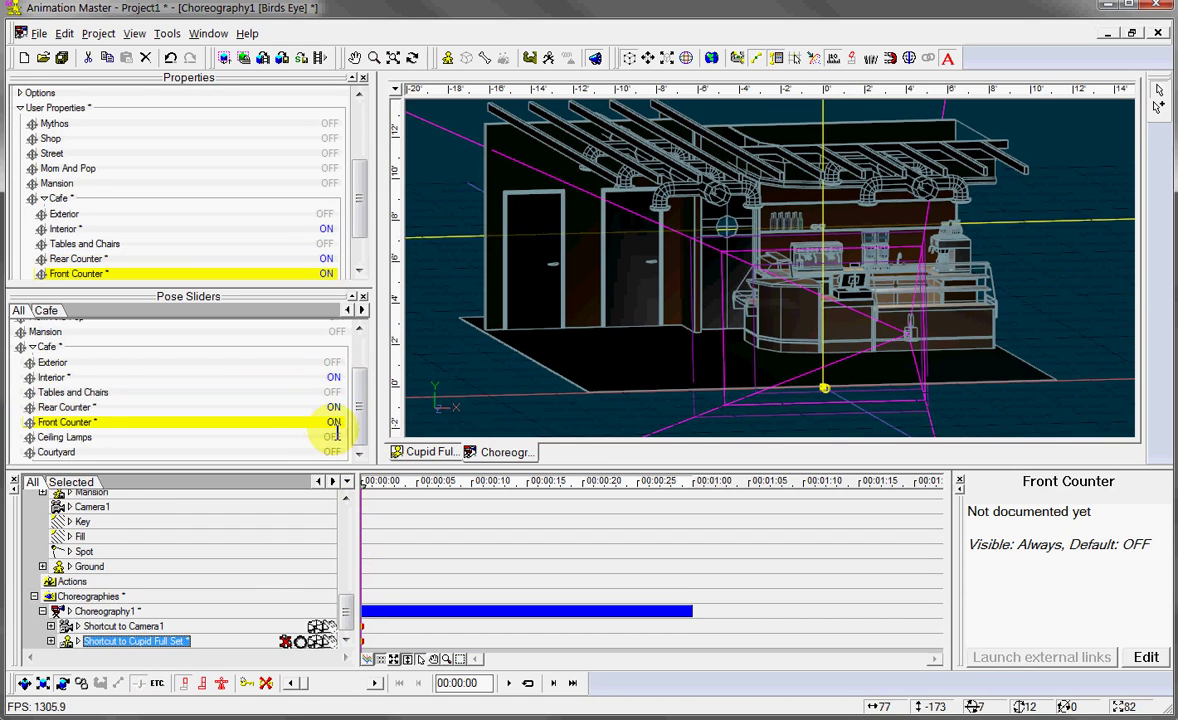
left_click(333, 438)
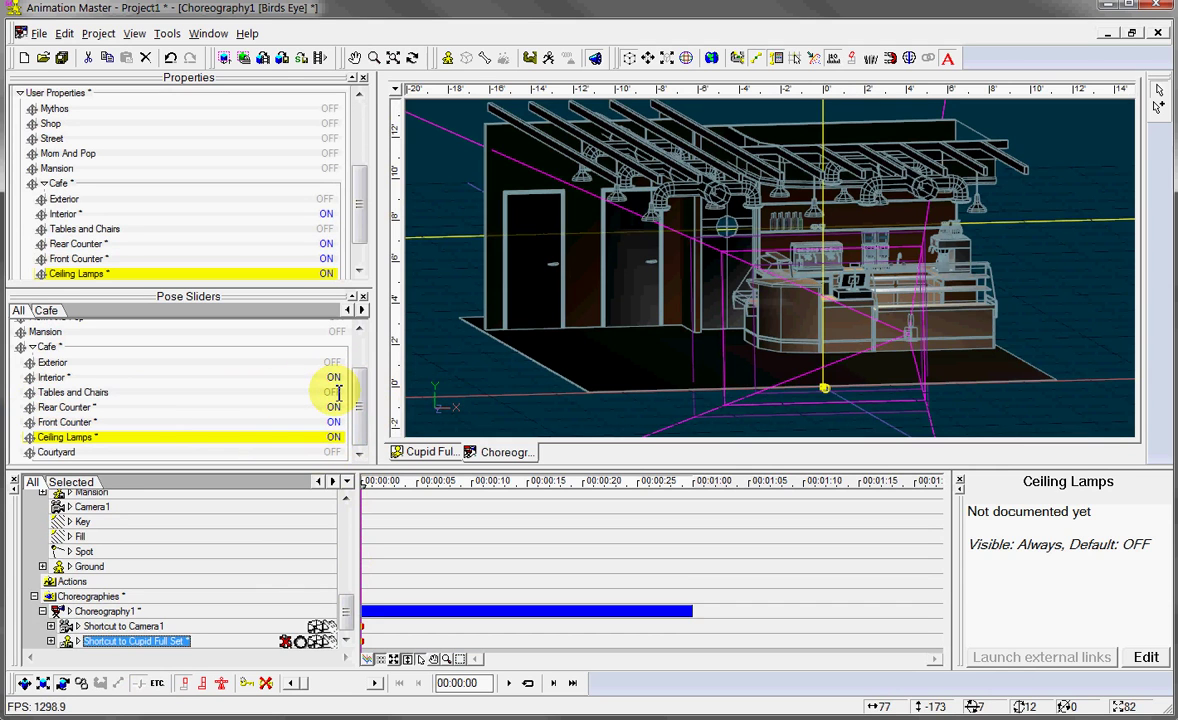
left_click(338, 393)
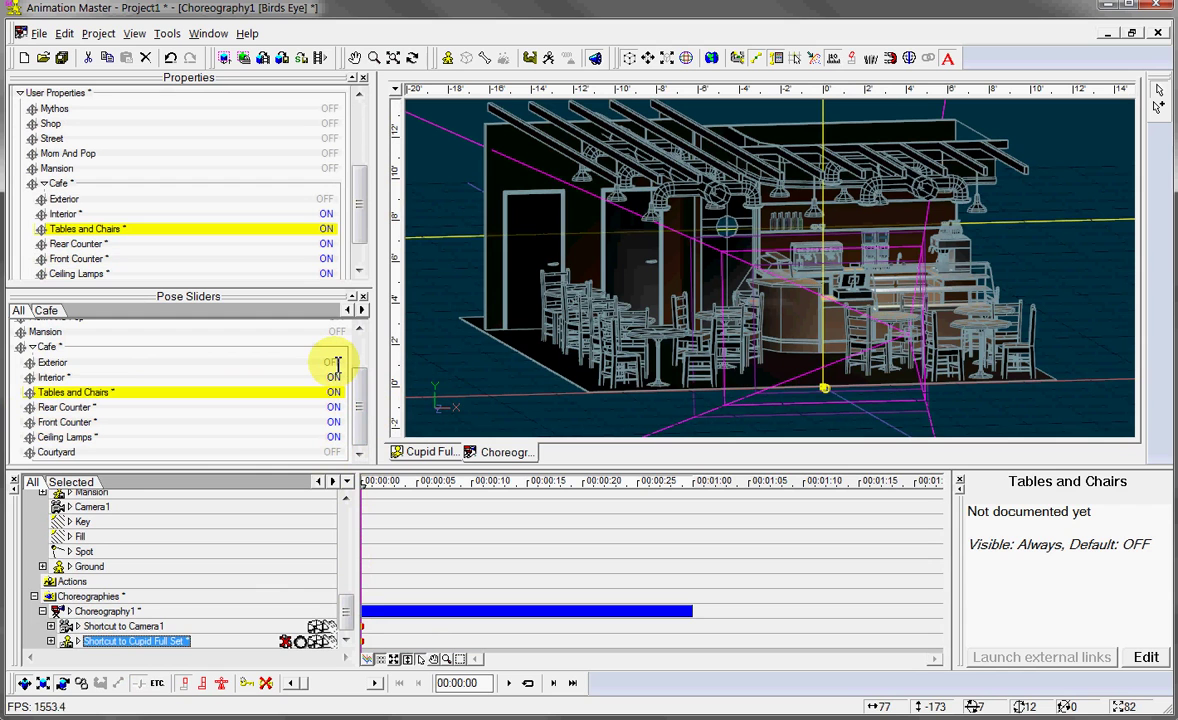
- Turn on the cafe Exterior and Courtyard poses and rotate to the courtyard side
left_click(334, 362)
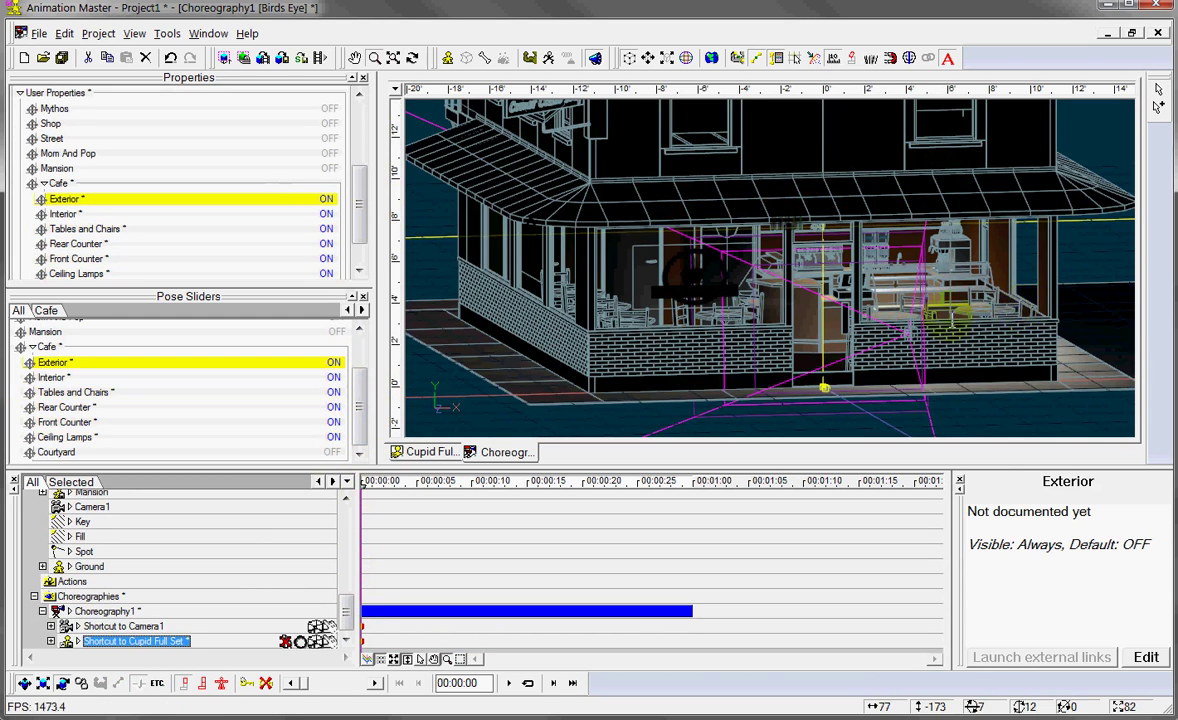
scroll(830, 325, "down", 3)
scroll(827, 320, "down", 3)
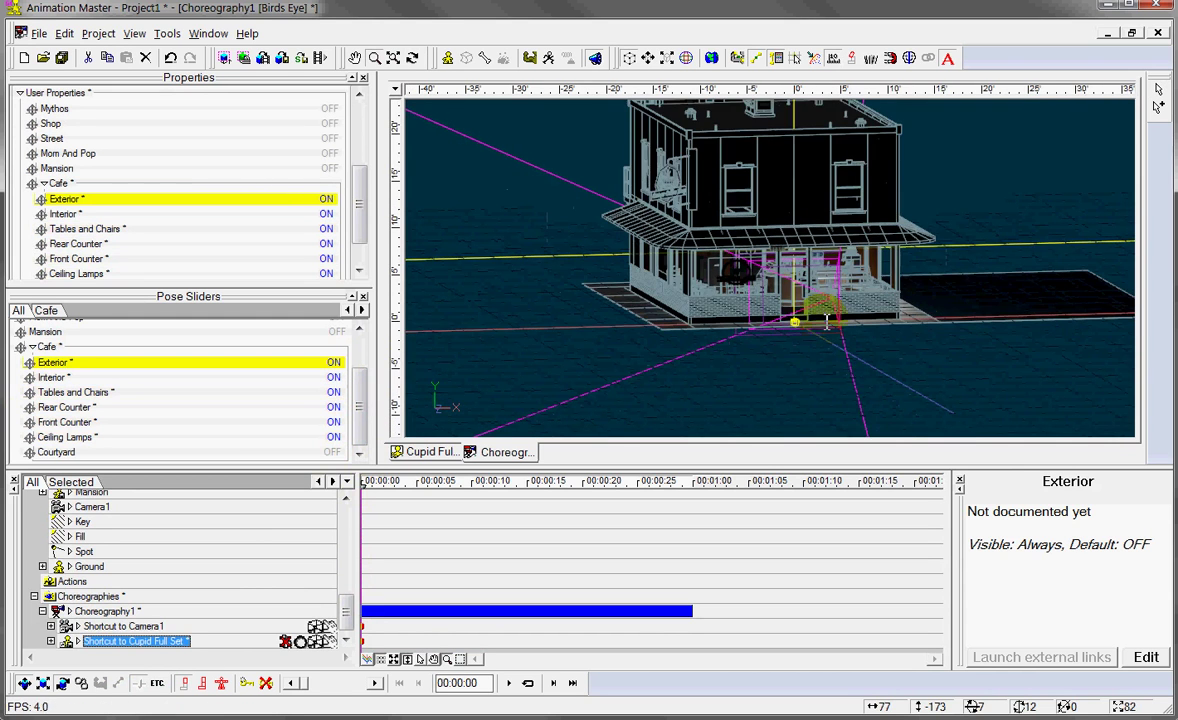
left_click(335, 452)
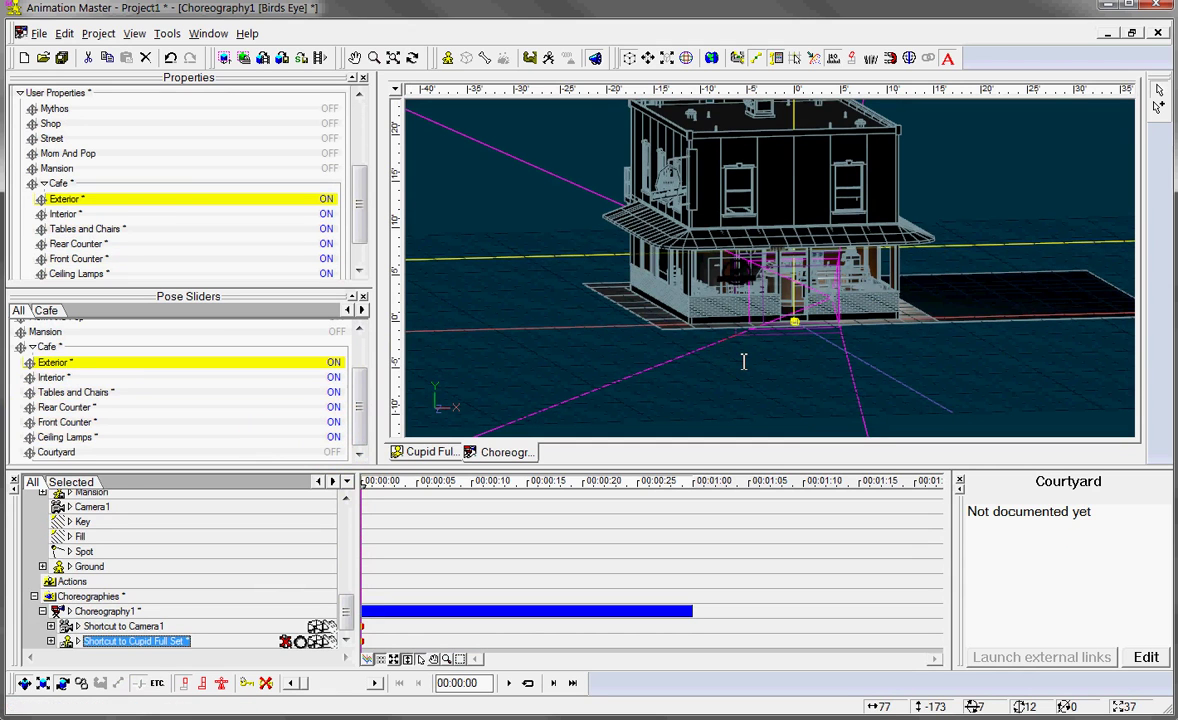
key("t")
mouse_move(818, 335)
left_mouse_down()
mouse_move(984, 286)
mouse_move(28, 347)
left_mouse_up()
left_click(33, 347)
- Zoom out and switch on the Street, Shop, Mom And Pop, Mythos and Mansion poses
key("z")
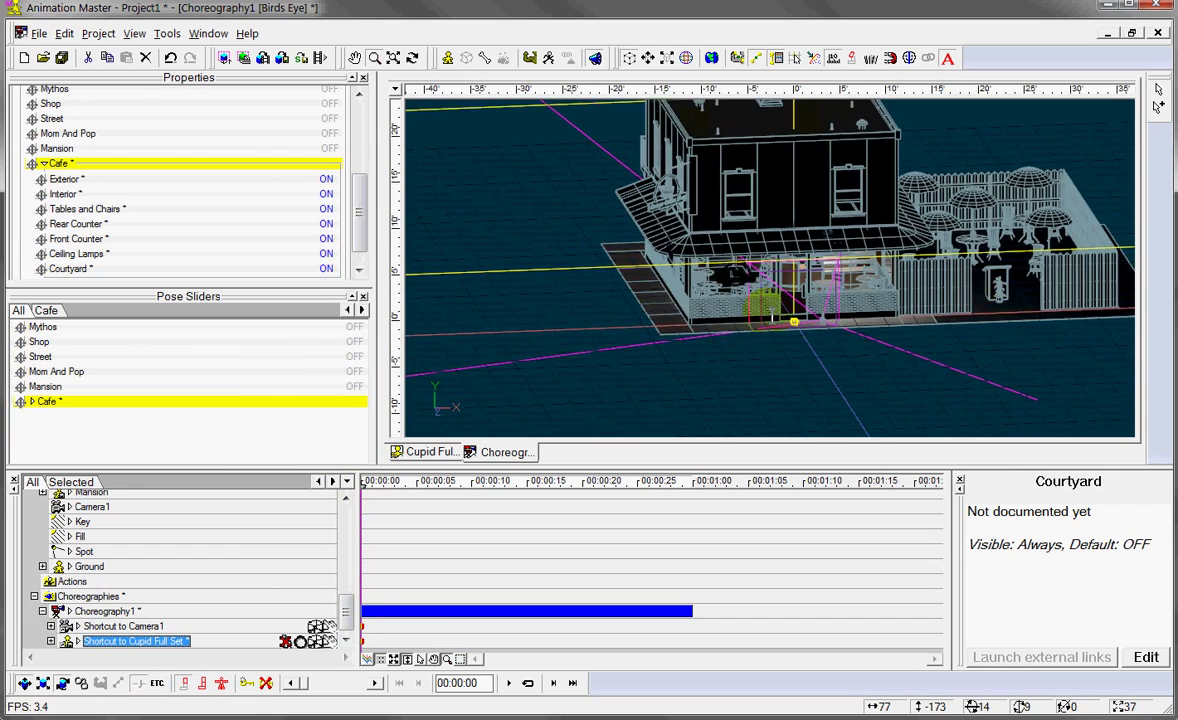
left_click_drag(816, 275, 615, 321)
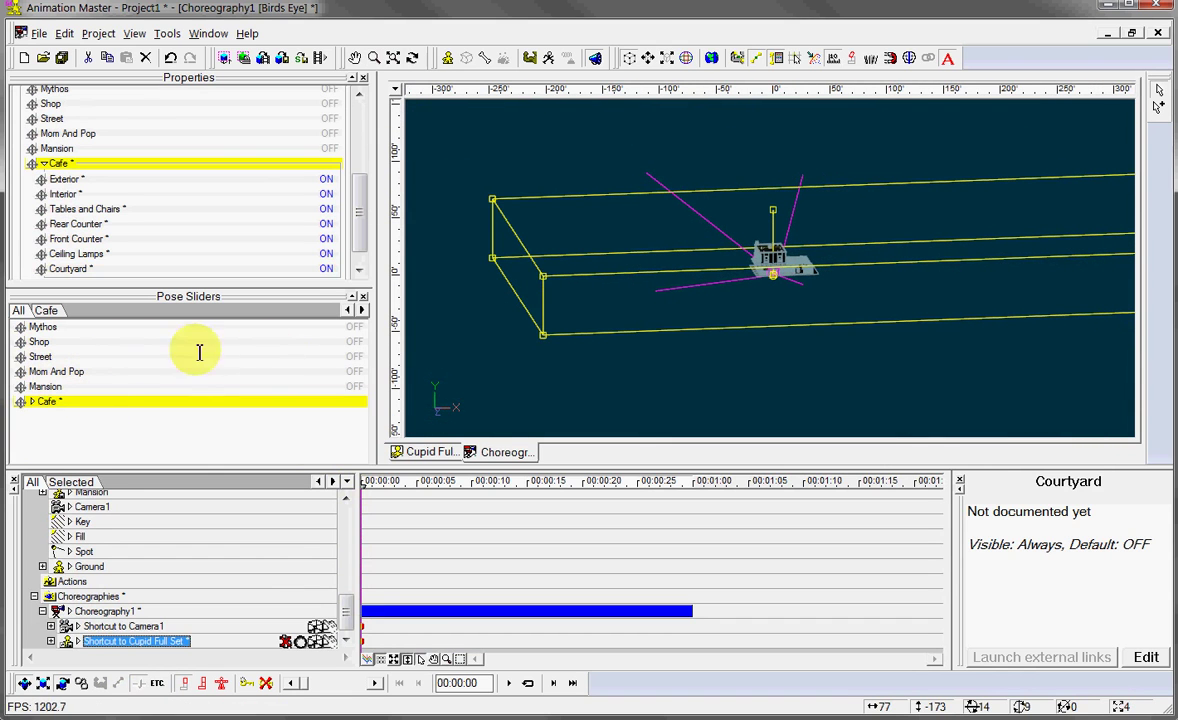
left_click(356, 357)
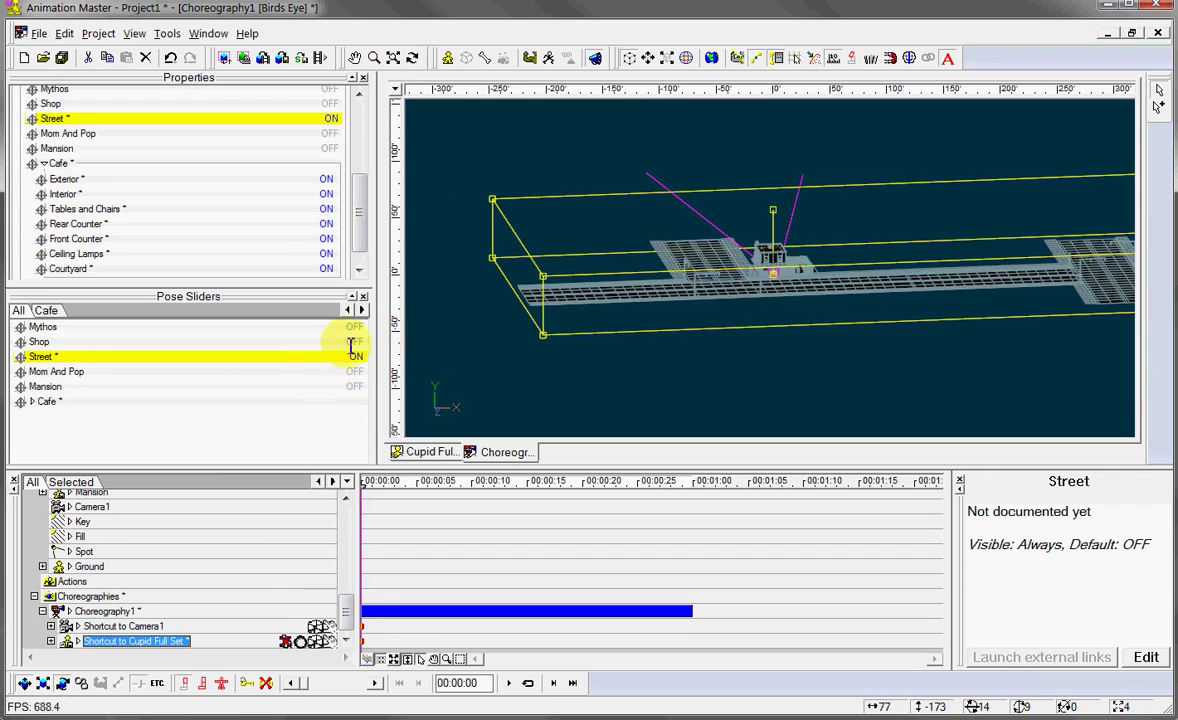
left_click(357, 341)
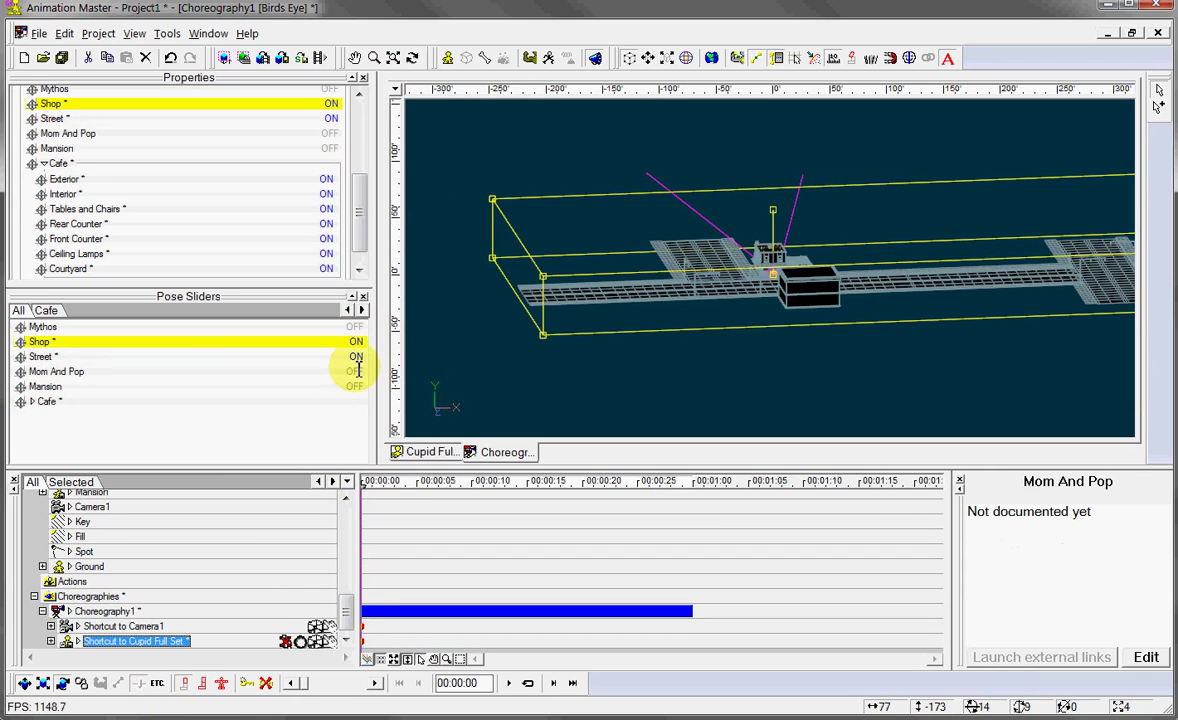
left_click(357, 371)
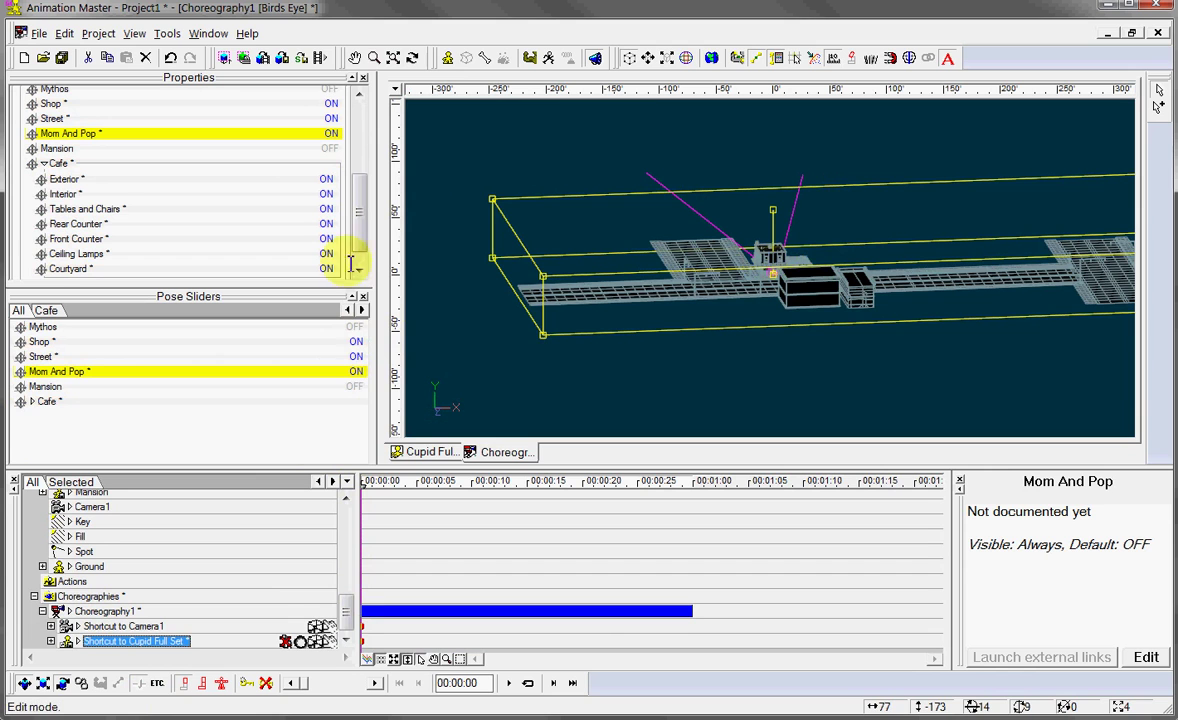
left_click(357, 326)
mouse_move(805, 262)
left_mouse_down()
mouse_move(893, 296)
mouse_move(870, 300)
left_mouse_up()
left_click(355, 386)
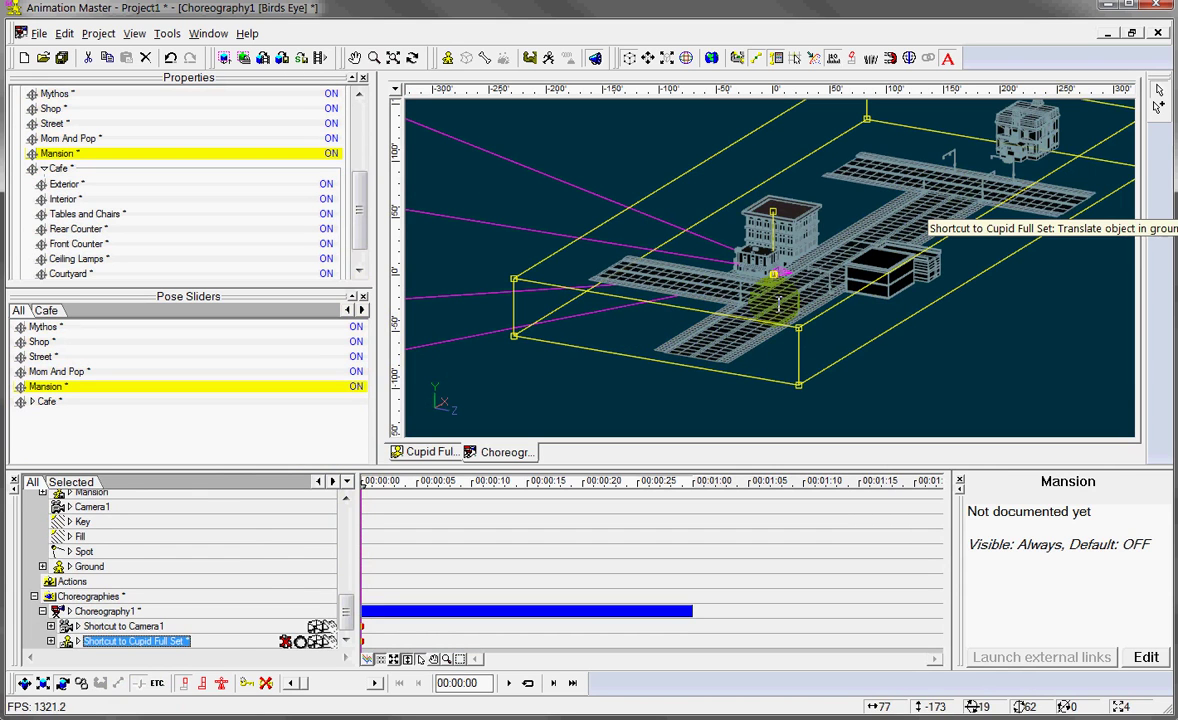
left_click_drag(870, 268, 849, 281)
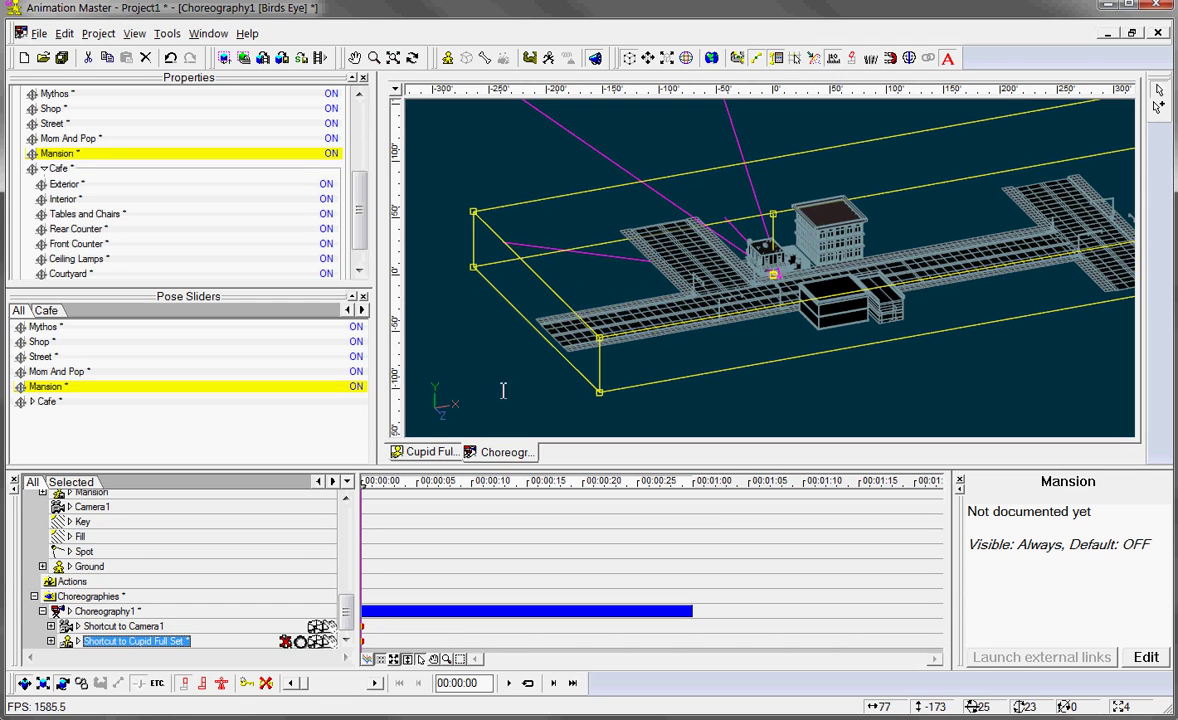
- Open Edit Relationship on Cupid Full Set's Cafe Exterior property, creating Relationship1
left_click(427, 452)
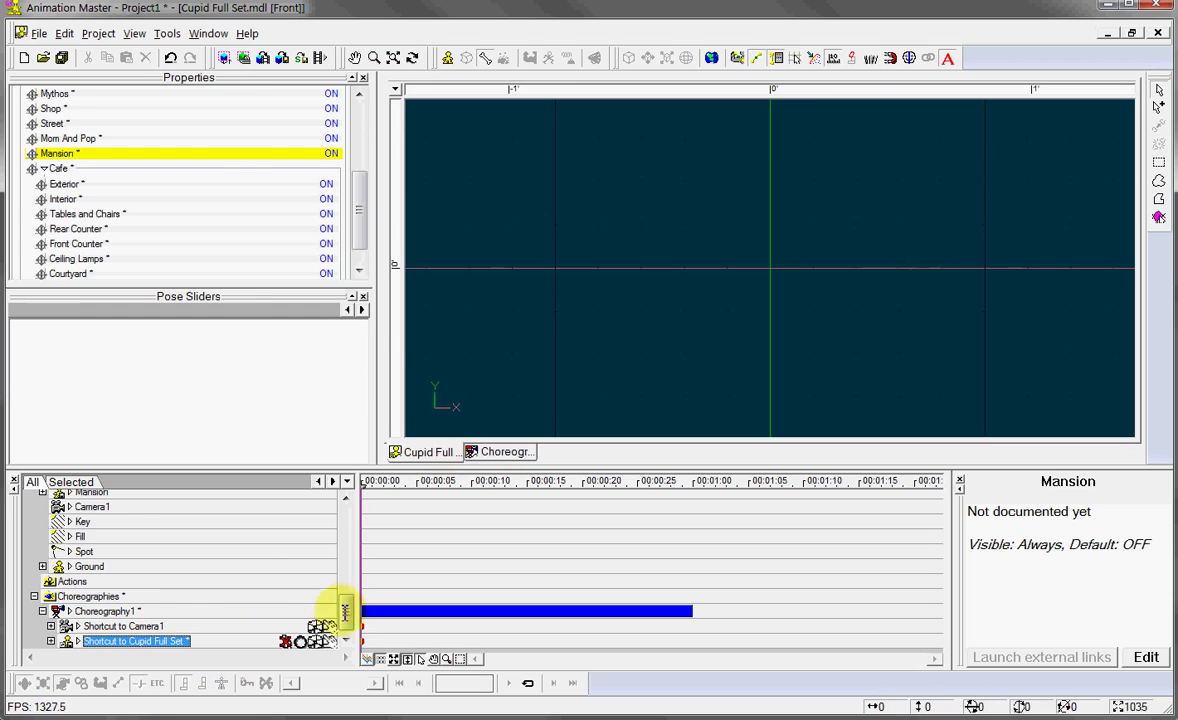
left_click_drag(345, 610, 346, 527)
left_click(110, 583)
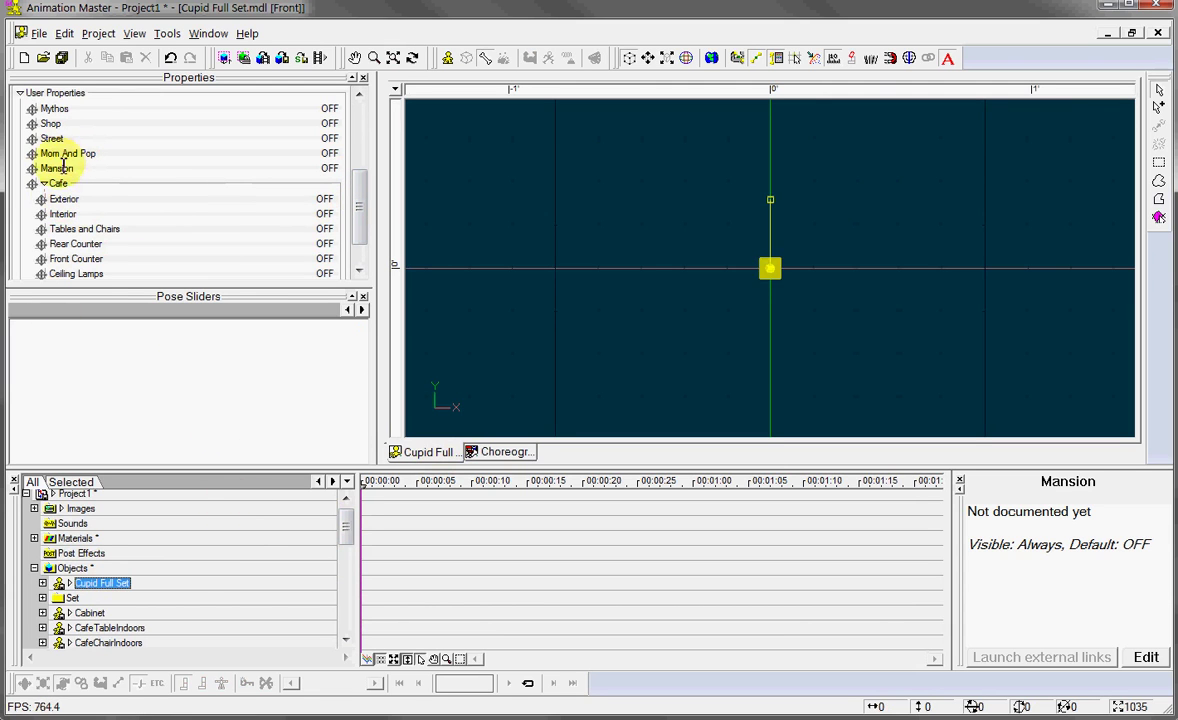
right_click(64, 199)
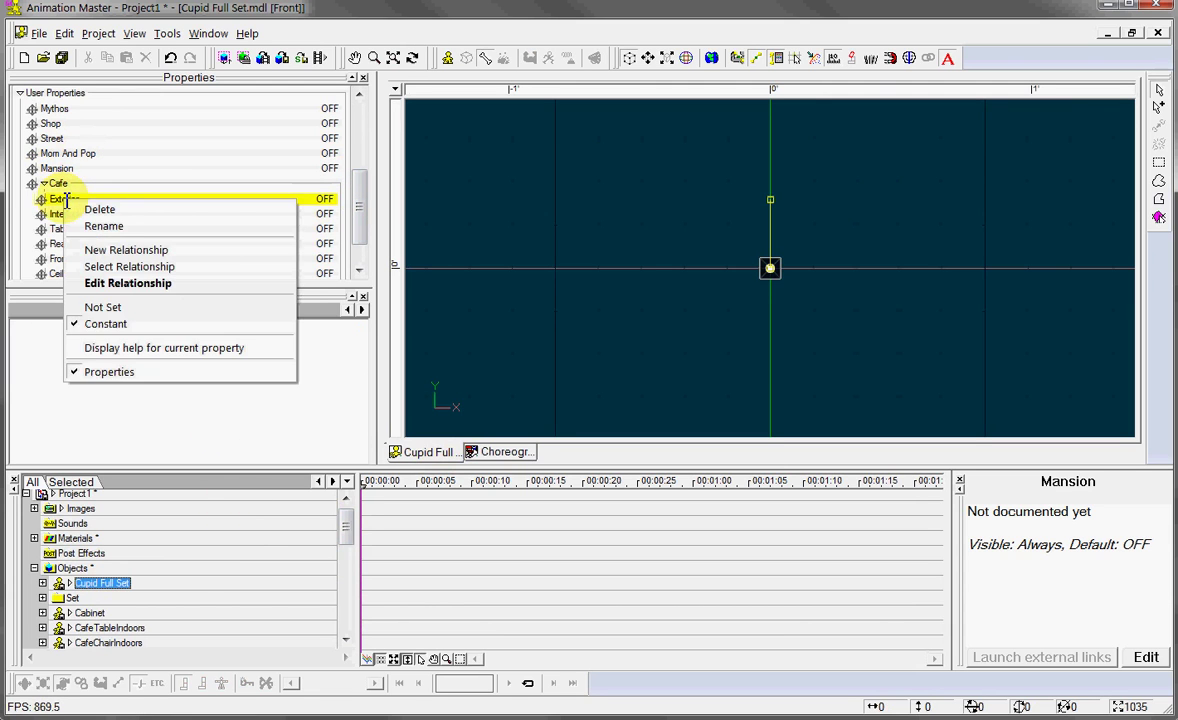
left_click(115, 288)
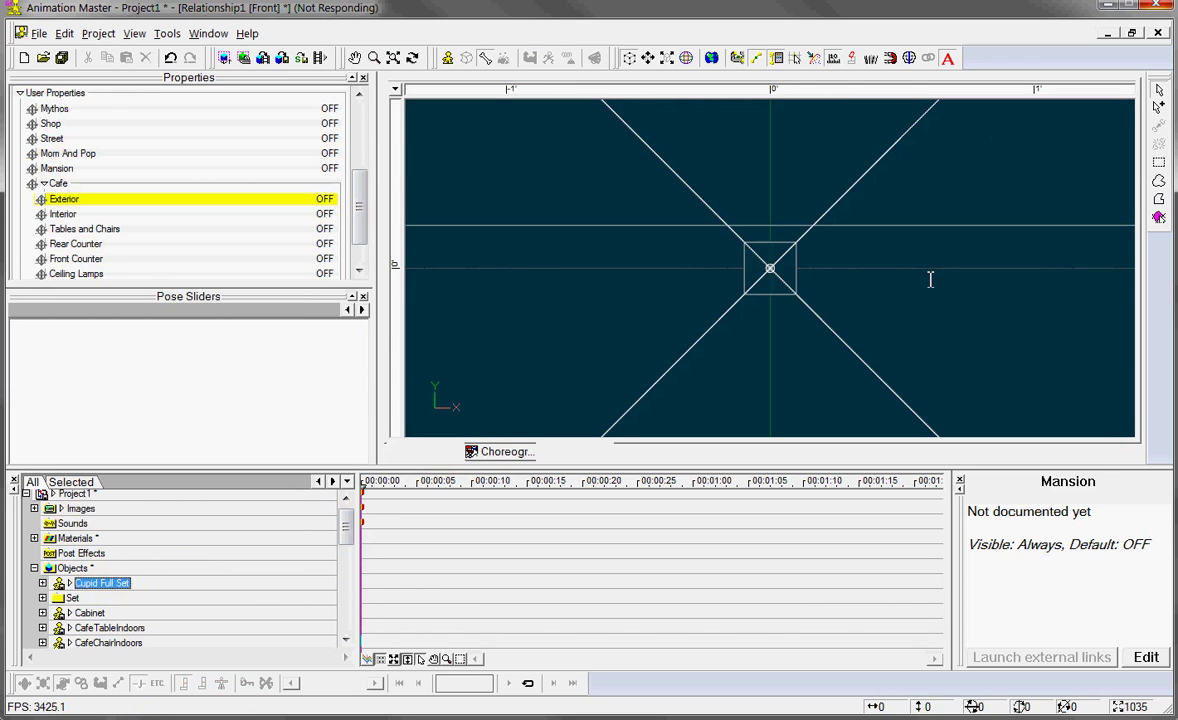
left_click(1010, 282)
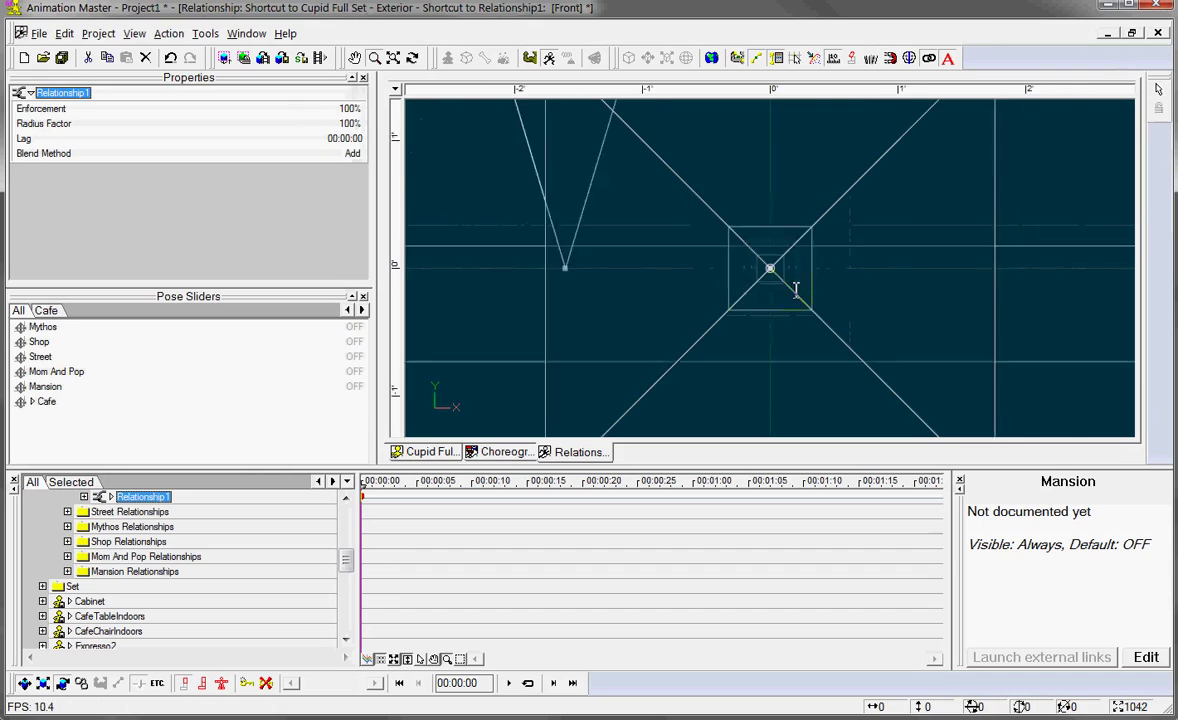
- Orbit and zoom the relationship view to a bird's-eye angle of the cafe
scroll(655, 297, "down", 3)
key("t")
mouse_move(790, 300)
left_mouse_down()
mouse_move(1068, 228)
mouse_move(990, 260)
left_mouse_up()
key("z")
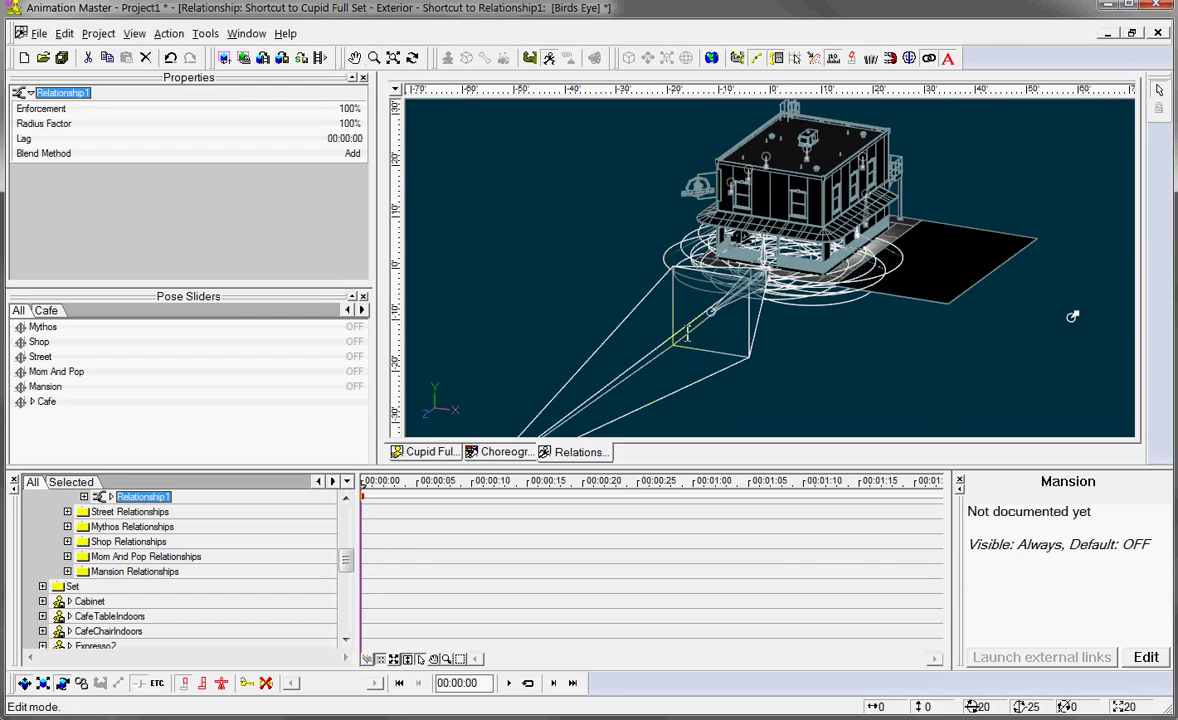
- Expand Relationship1's Action Objects and inspect the Upstairs and Downstairs2 objects
left_click(84, 497)
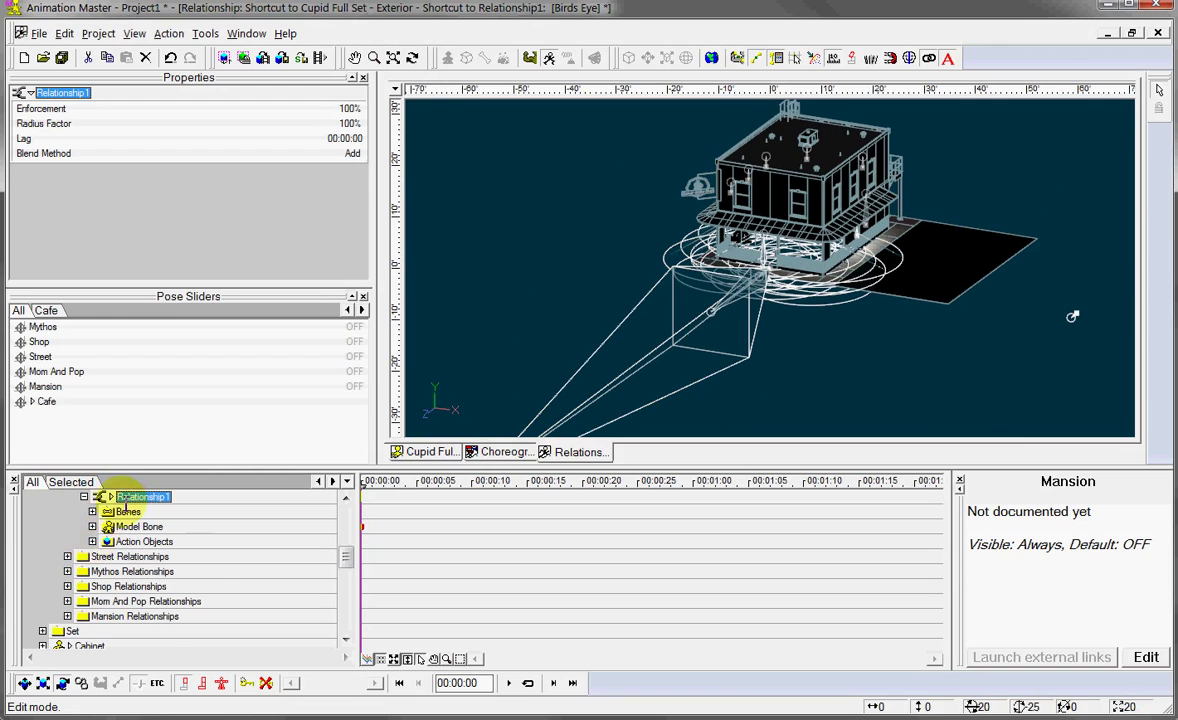
left_click(92, 541)
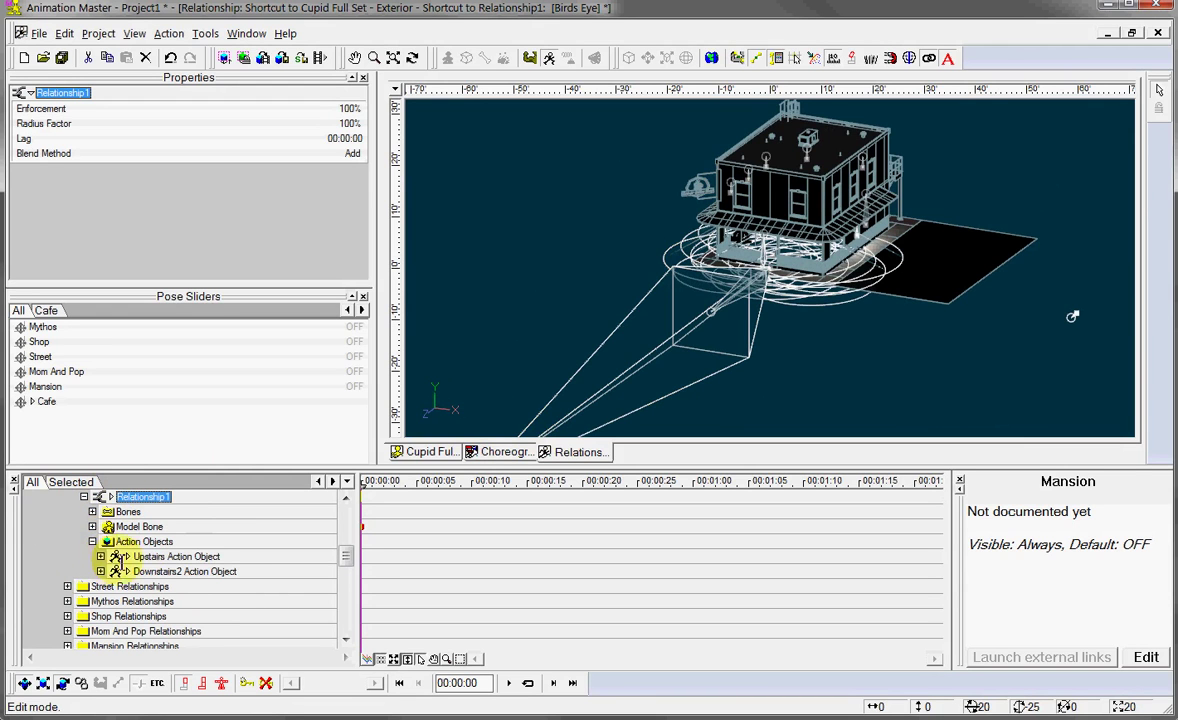
left_click(155, 556)
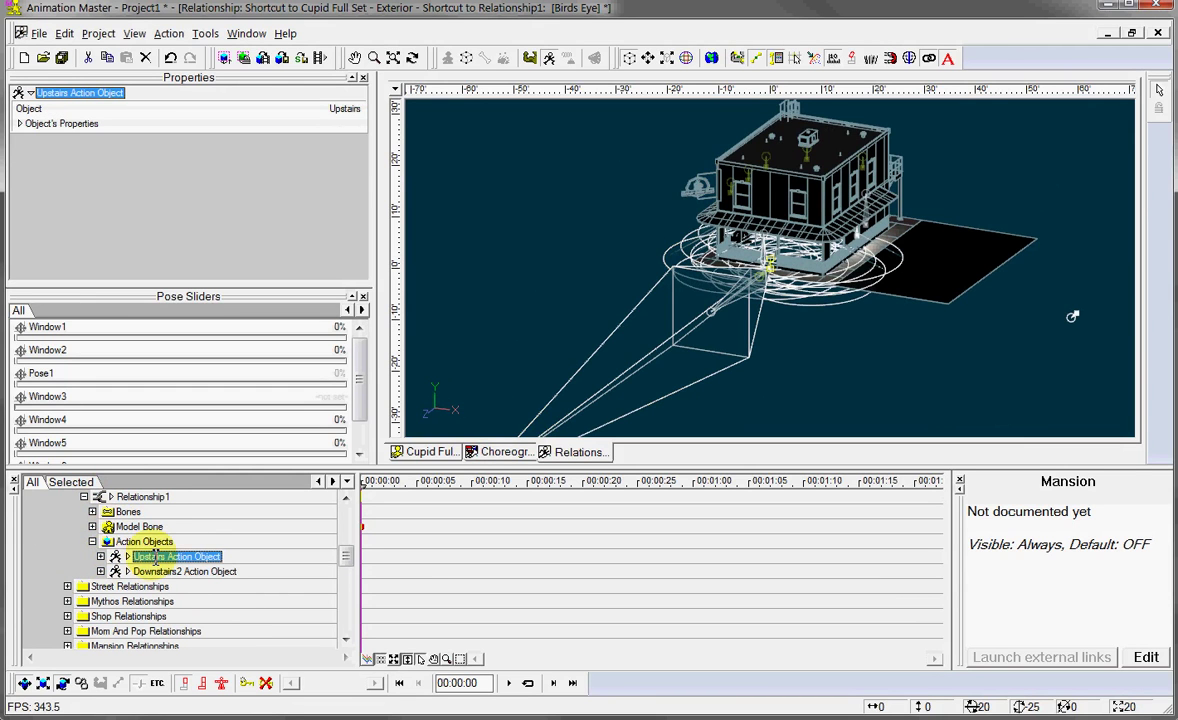
left_click(157, 571)
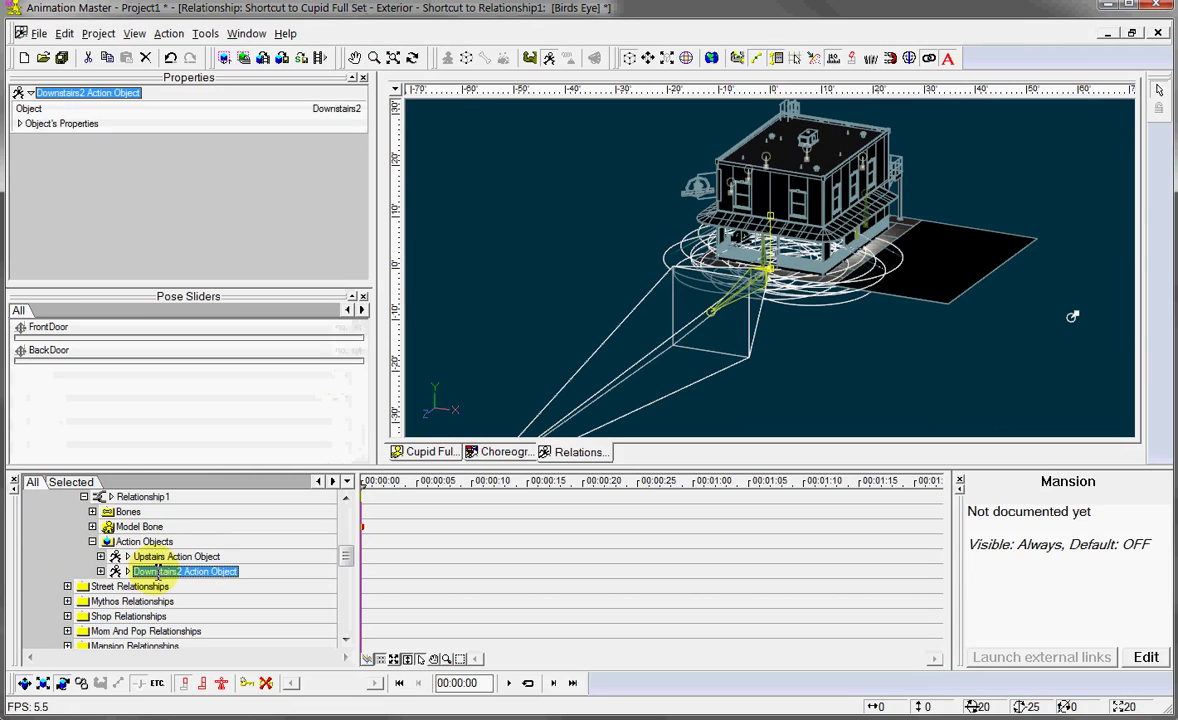
left_click(157, 556)
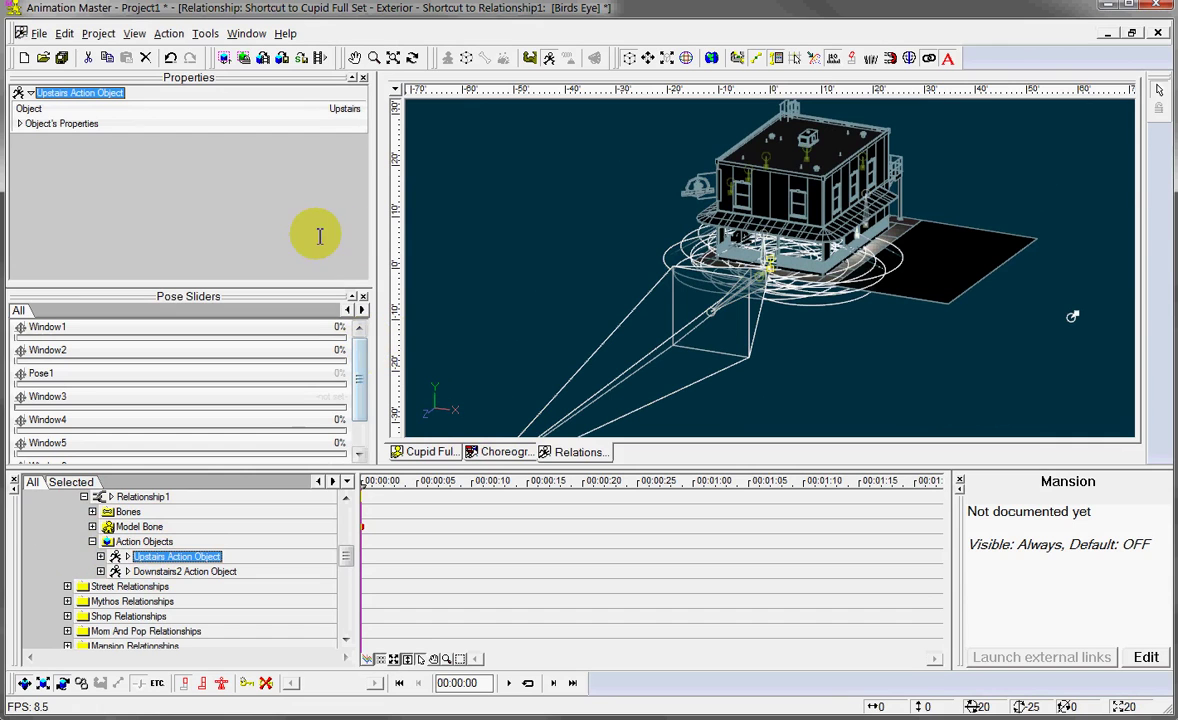
left_click(20, 123)
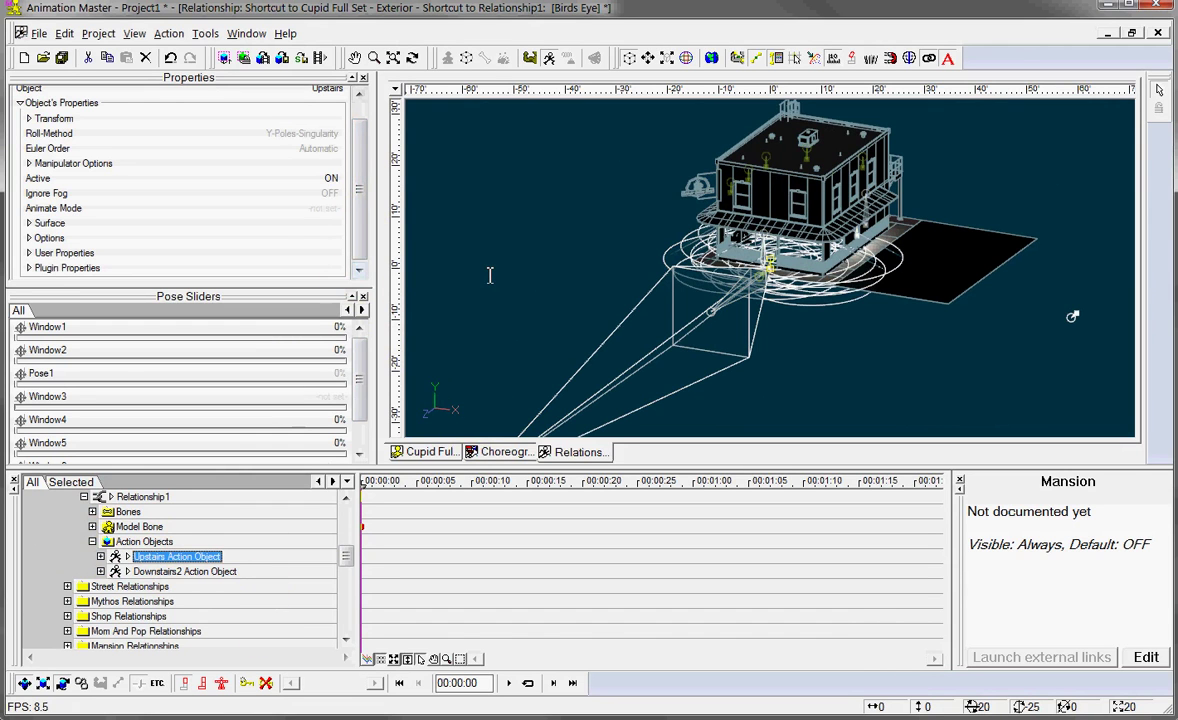
left_click(157, 497)
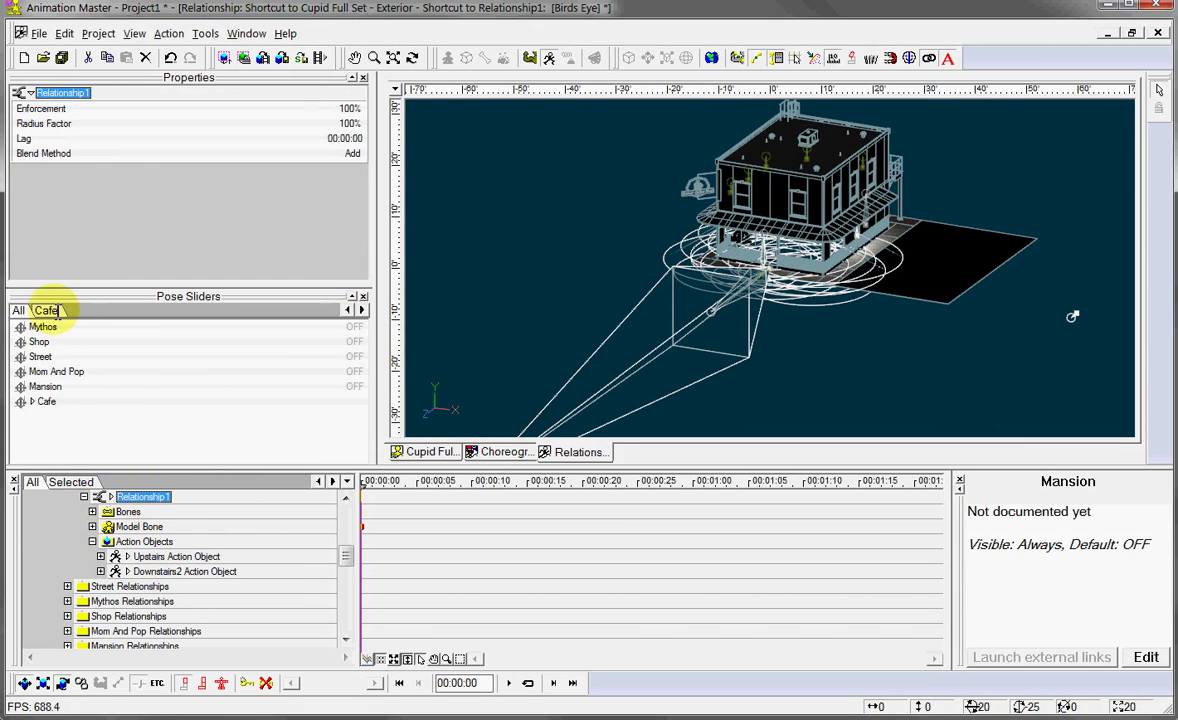
- Expand Cafe in Pose Sliders and make the Exterior pose active
left_click(32, 401)
left_click(50, 362)
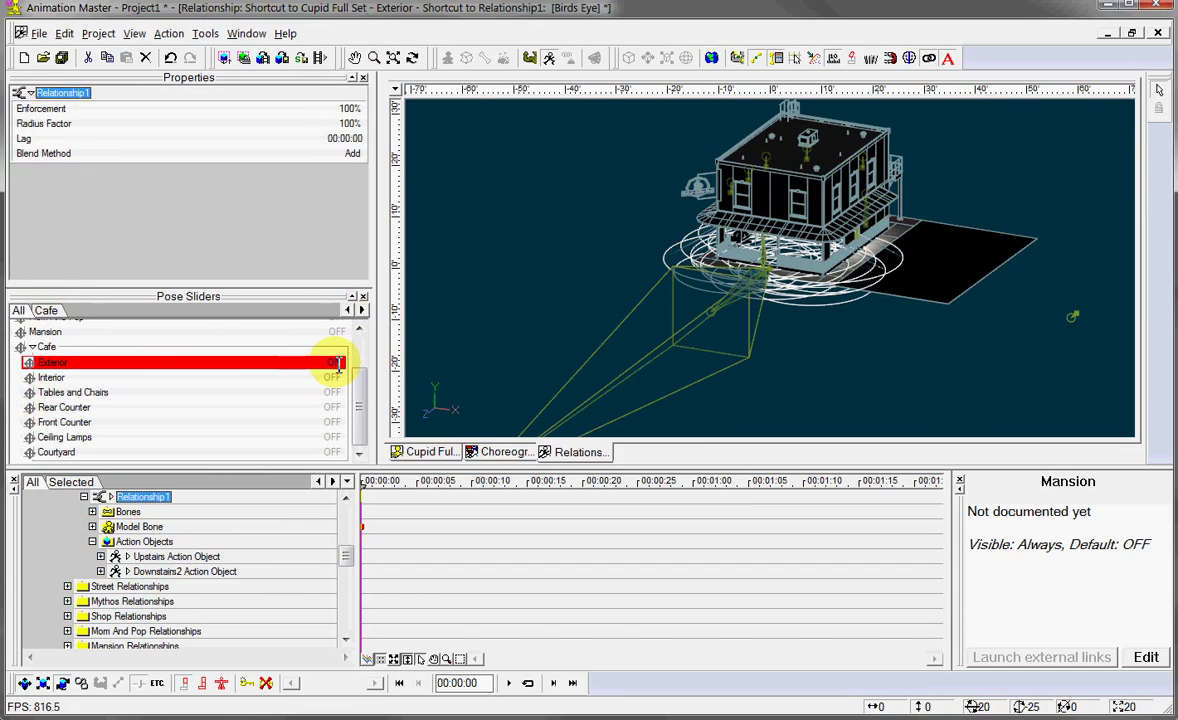
left_click(338, 364)
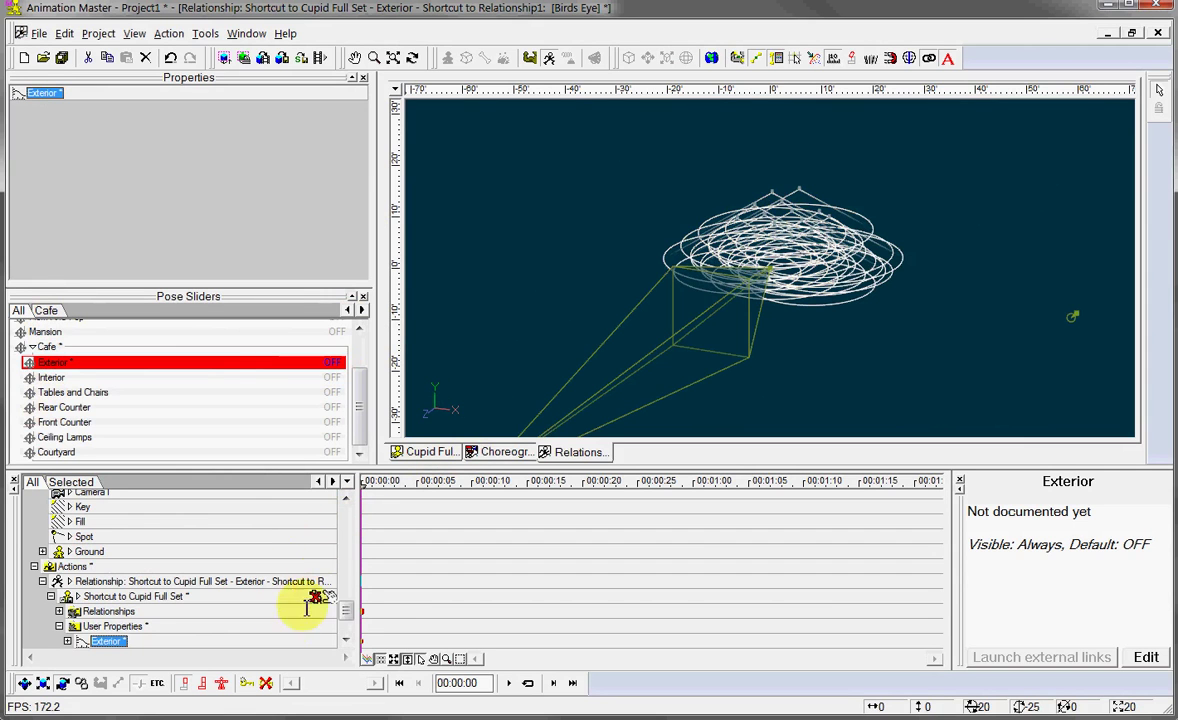
left_click_drag(346, 612, 346, 620)
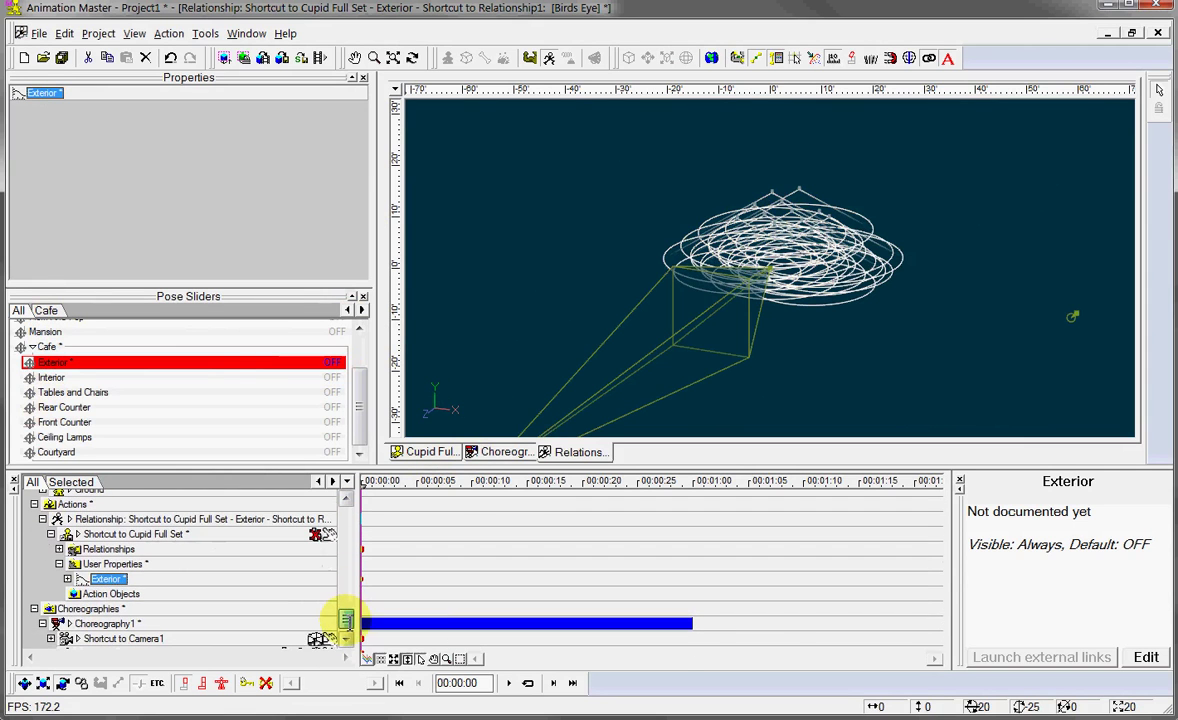
- Expand the Upstairs action object and its Bones folder, selecting the Window3 bone
double_click(90, 549)
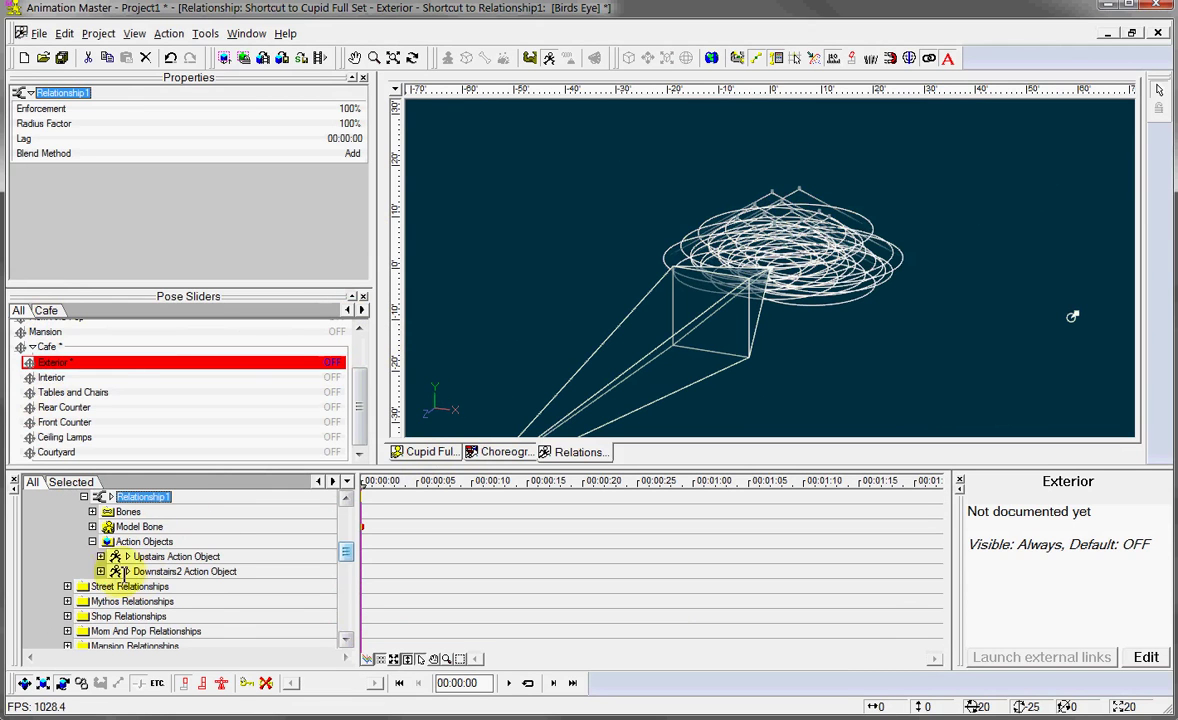
left_click(130, 557)
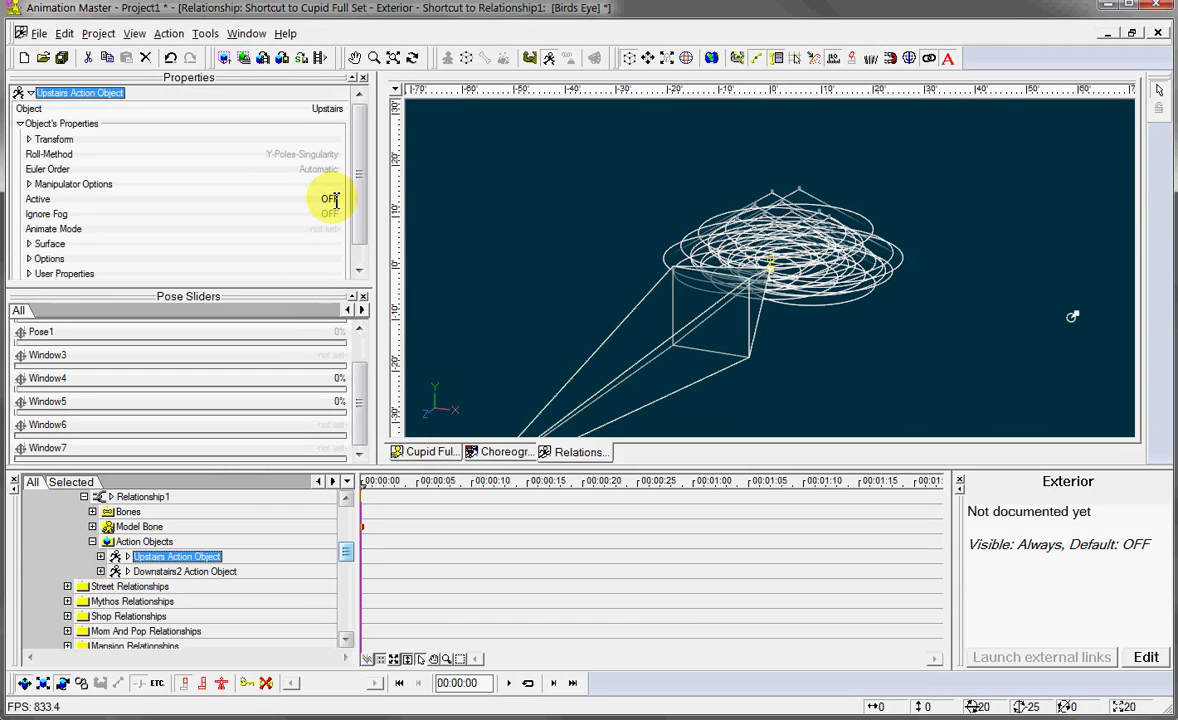
left_click_drag(360, 210, 360, 224)
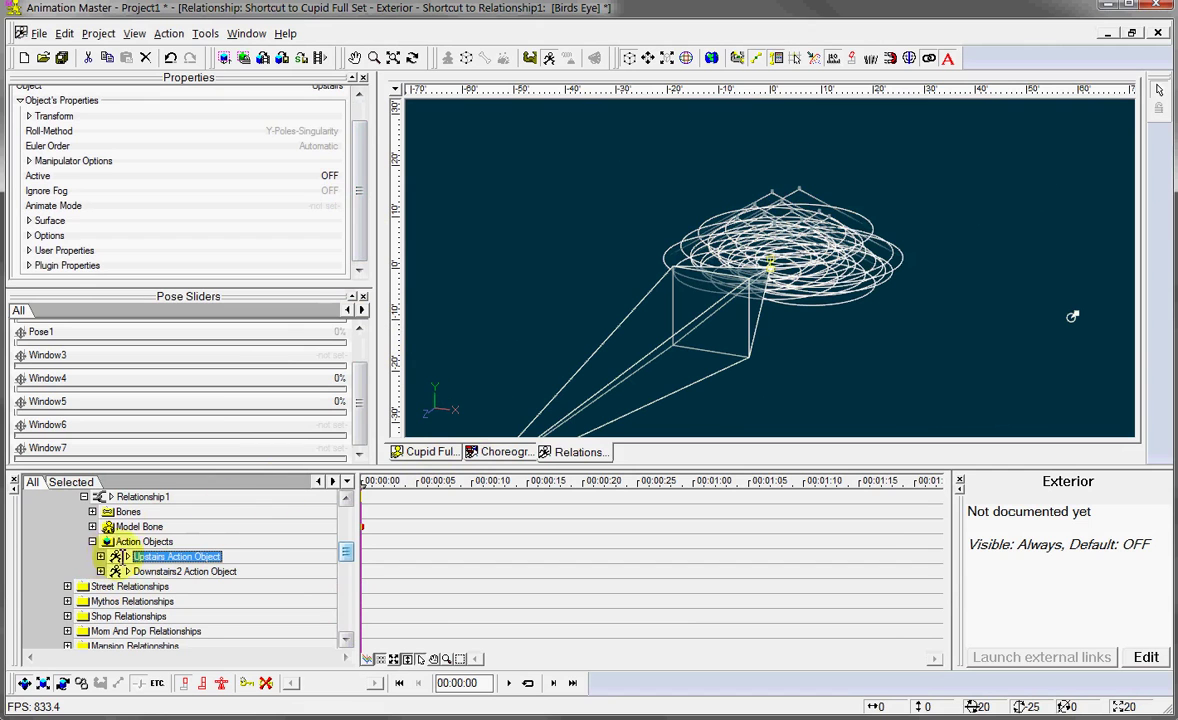
left_click(101, 556)
left_click(109, 571)
left_click(160, 581)
- Zoom the timeline out to reveal the keys, then reselect the Upstairs action object
key("z")
left_click_drag(573, 612, 368, 620)
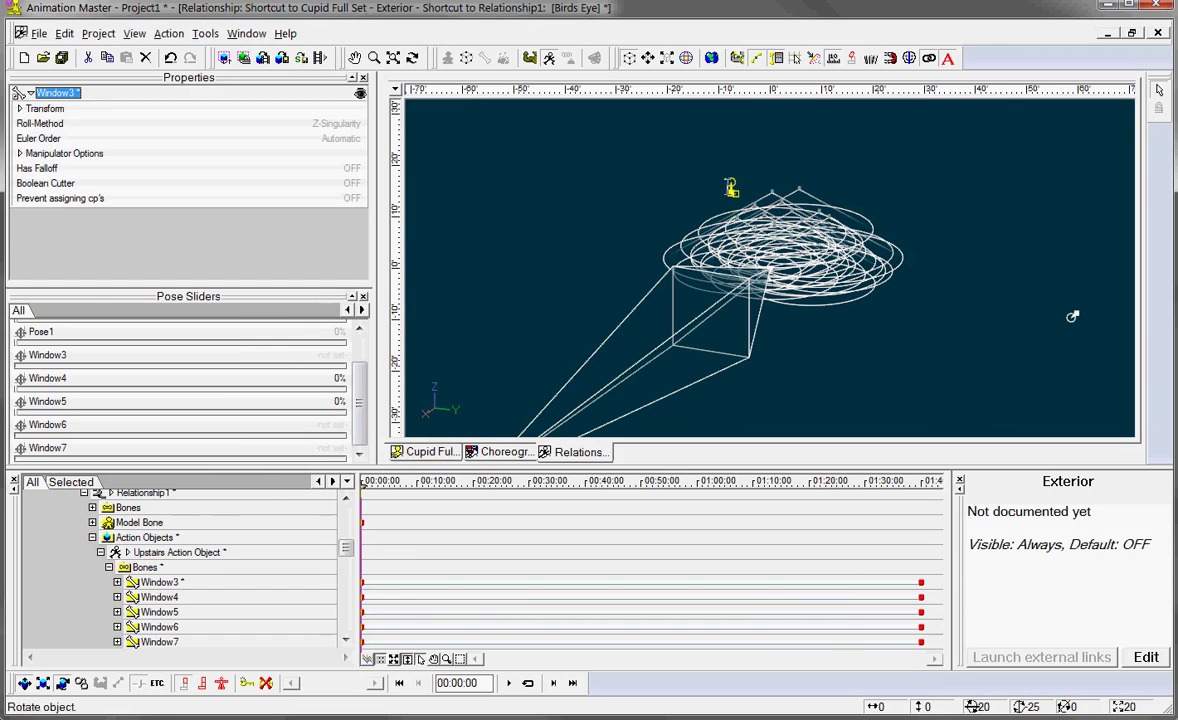
left_click(148, 568)
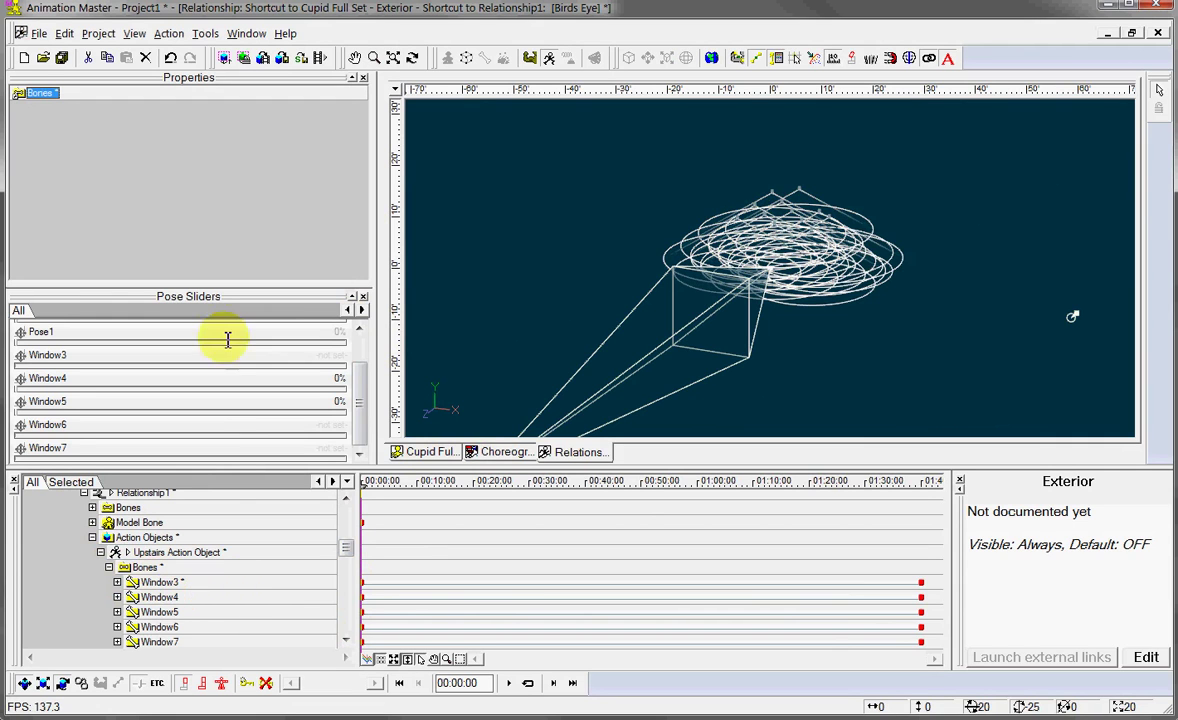
left_click(172, 552)
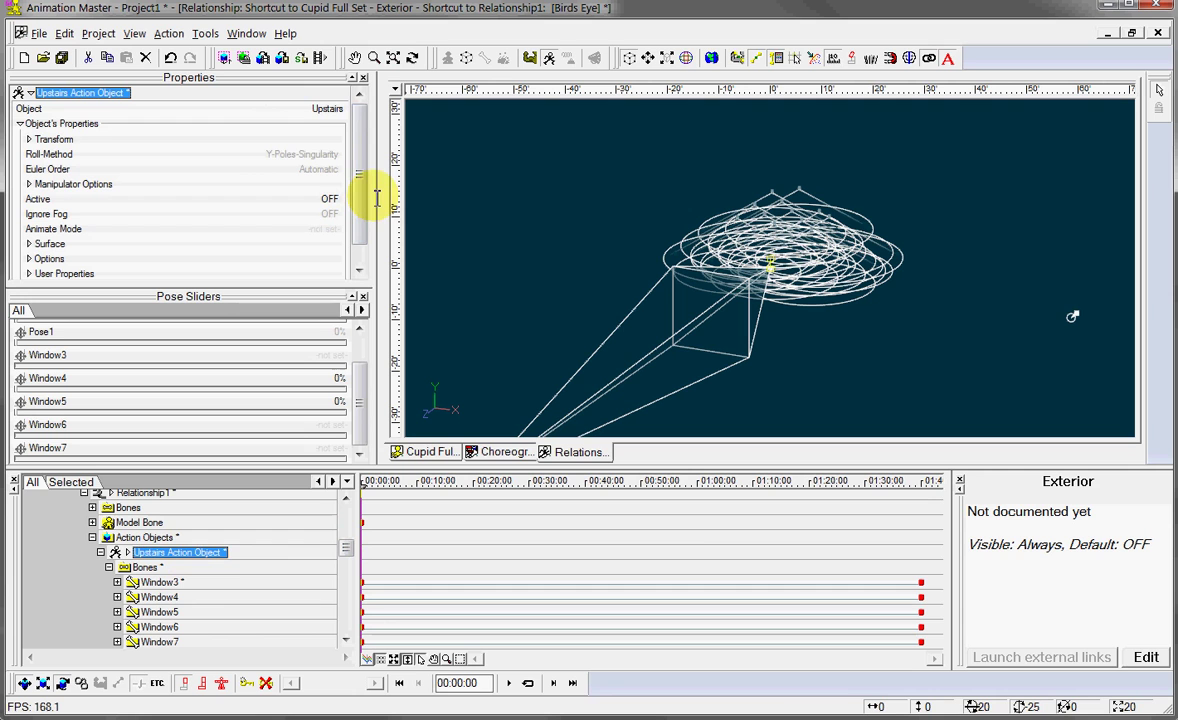
- Return to the Choreography1 window to view the full street set and its properties
left_click(496, 452)
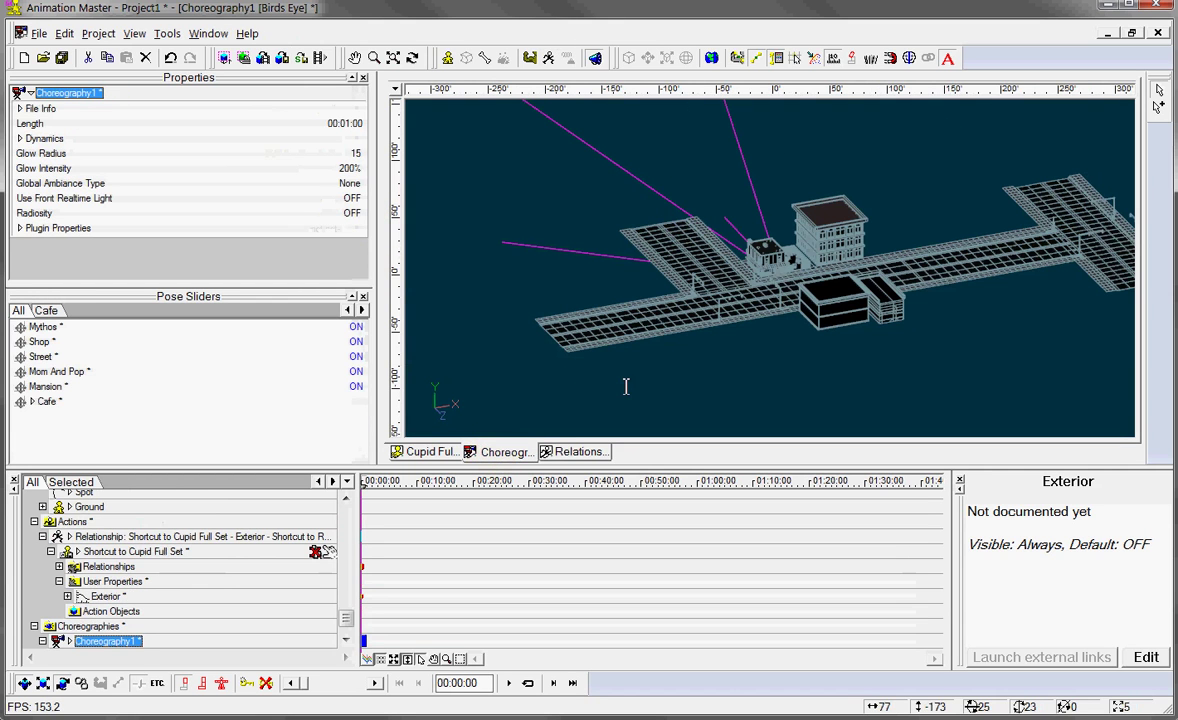